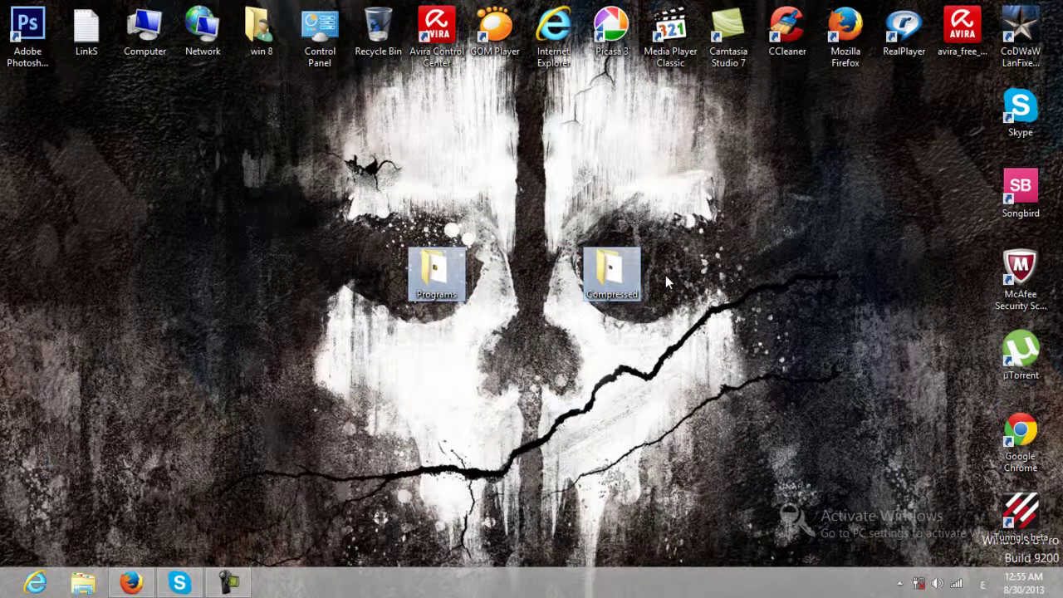
{"action": "right_click", "coordinate": [730, 199]}
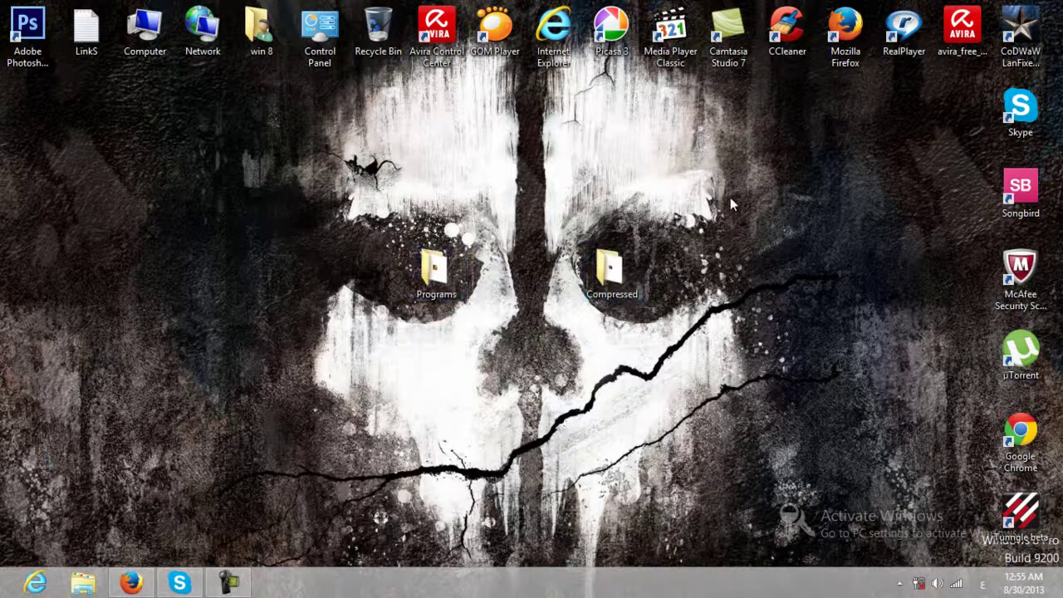
{"action": "left_click", "coordinate": [752, 242]}
{"action": "left_click_drag", "start_coordinate": [707, 290], "coordinate": [669, 320]}
{"action": "right_click", "coordinate": [503, 199]}
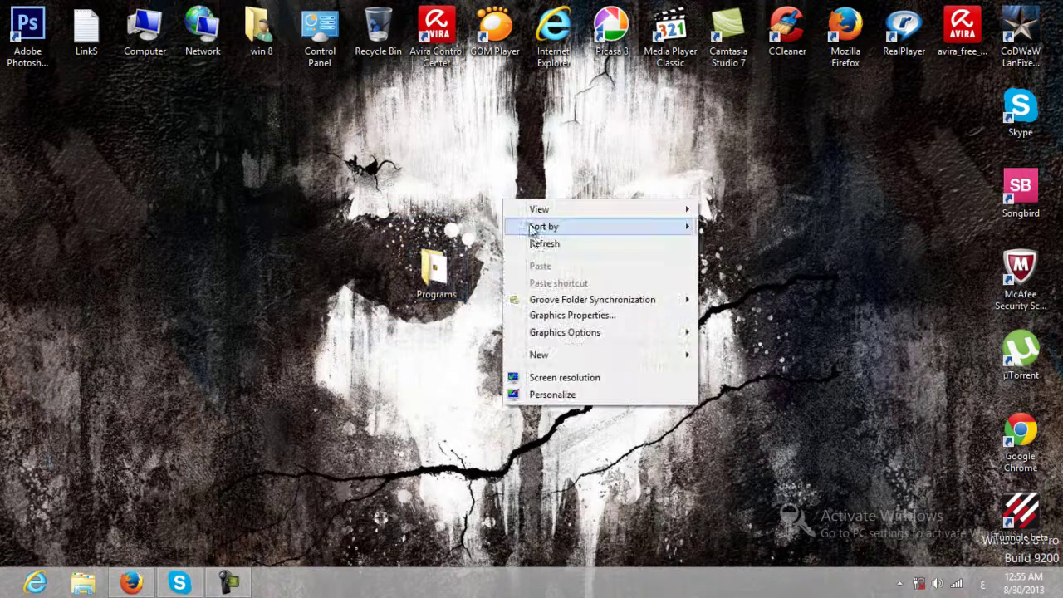
{"action": "left_click", "coordinate": [540, 243]}
{"action": "right_click", "coordinate": [346, 146]}
{"action": "left_click", "coordinate": [365, 190]}
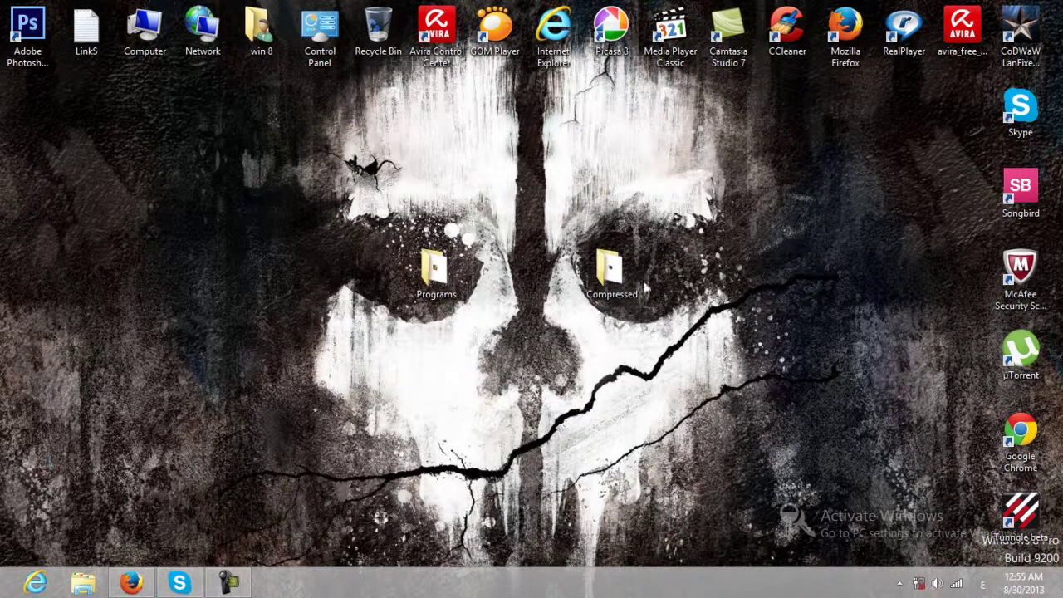
{"action": "left_click_drag", "start_coordinate": [284, 345], "coordinate": [531, 228]}
{"action": "left_click_drag", "start_coordinate": [385, 240], "coordinate": [480, 313]}
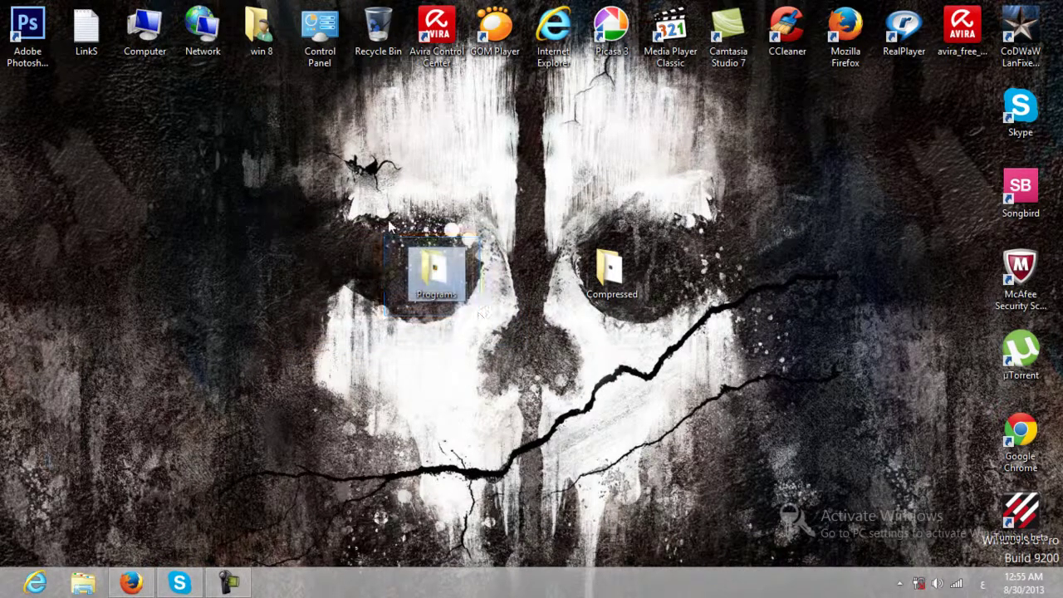
{"action": "left_click_drag", "start_coordinate": [402, 241], "coordinate": [471, 312]}
{"action": "right_click", "coordinate": [353, 176]}
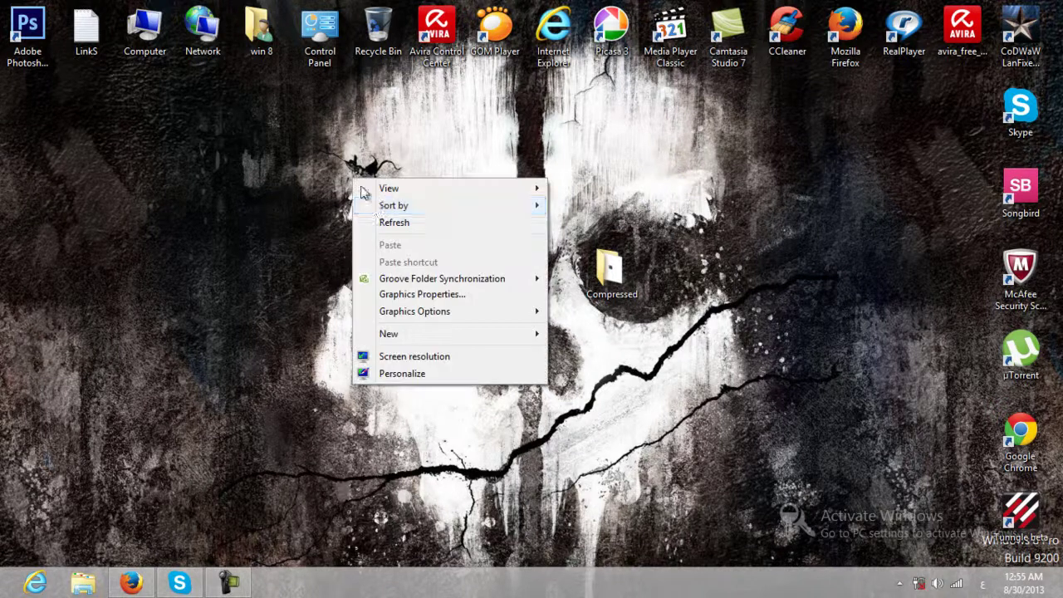
{"action": "left_click", "coordinate": [382, 221]}
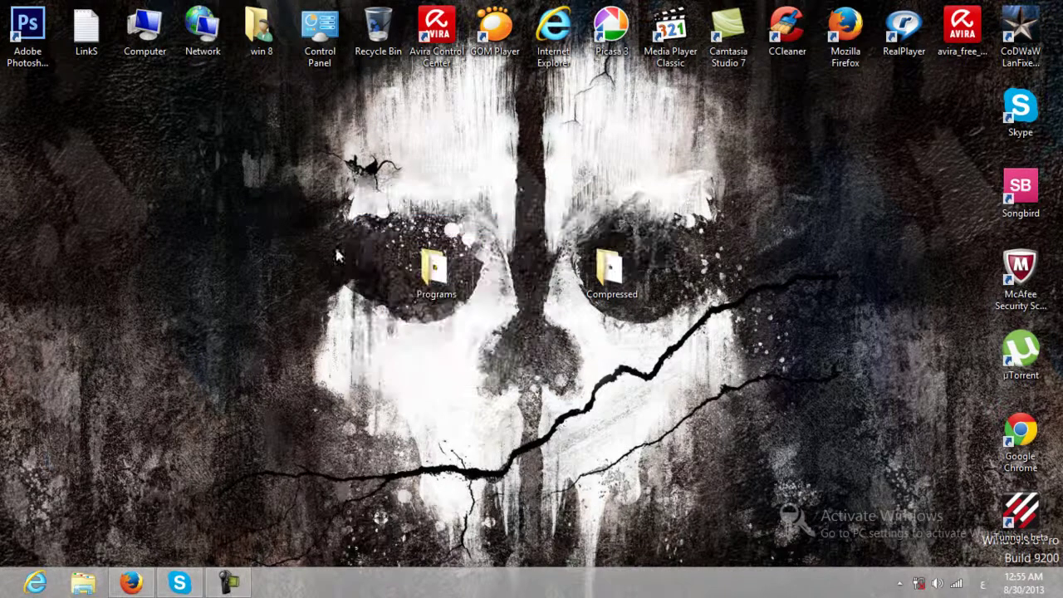
Step: Switch to Firefox and look through the WinRAR downloads page on rarlab.com, including the localized beta versions
{"action": "left_click", "coordinate": [131, 583]}
{"action": "left_click", "coordinate": [366, 11]}
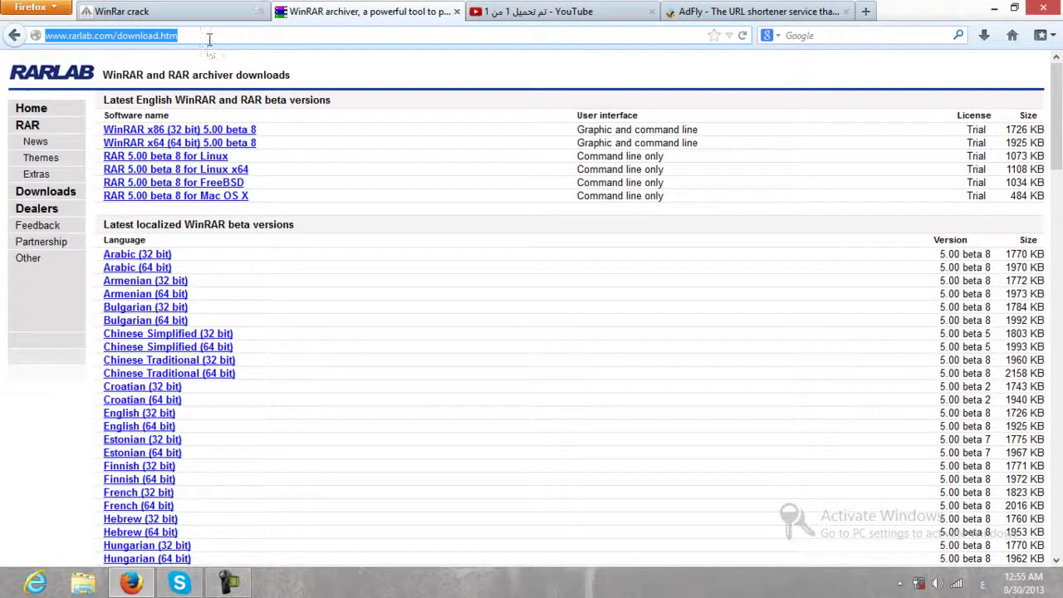
{"action": "left_click", "coordinate": [241, 66]}
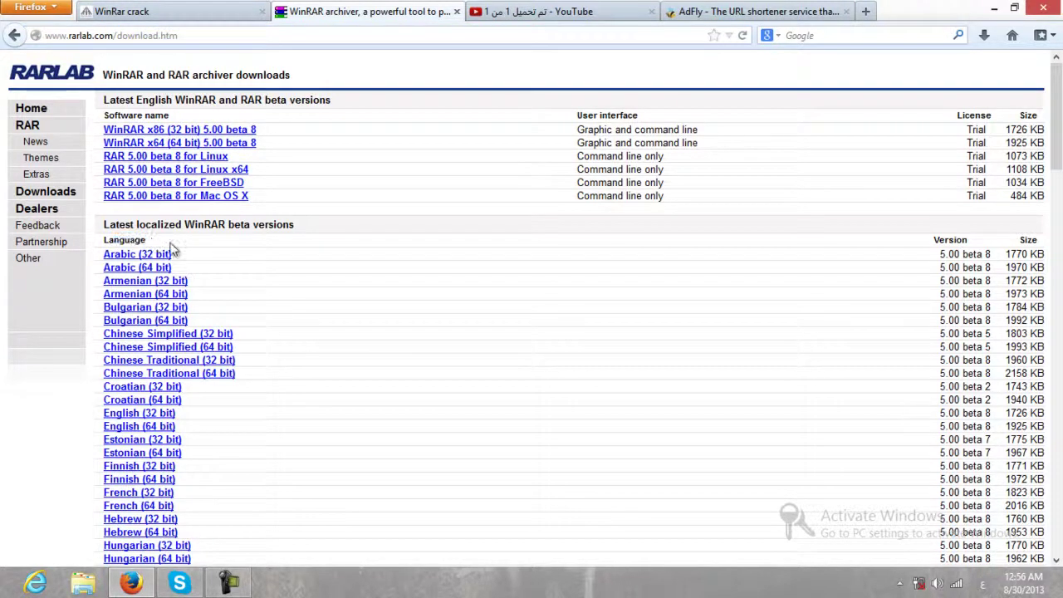
{"action": "scroll", "coordinate": [172, 251], "scroll_direction": "down", "scroll_amount": 2}
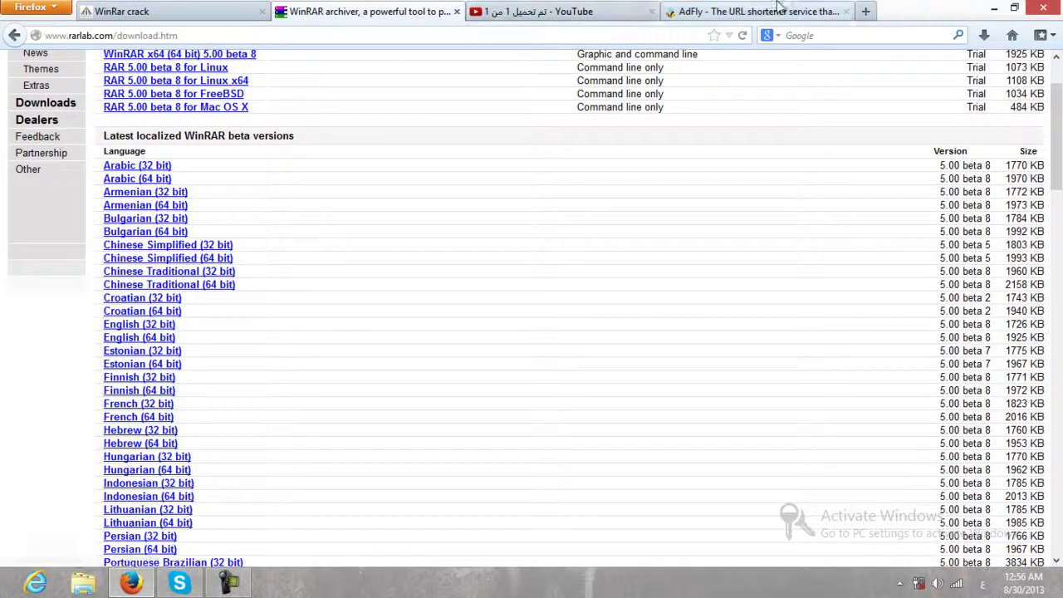
Step: Minimize the browser, check the computer's system type in its properties, and close the System window
{"action": "left_click", "coordinate": [994, 8]}
{"action": "right_click", "coordinate": [718, 145]}
{"action": "left_click", "coordinate": [751, 188]}
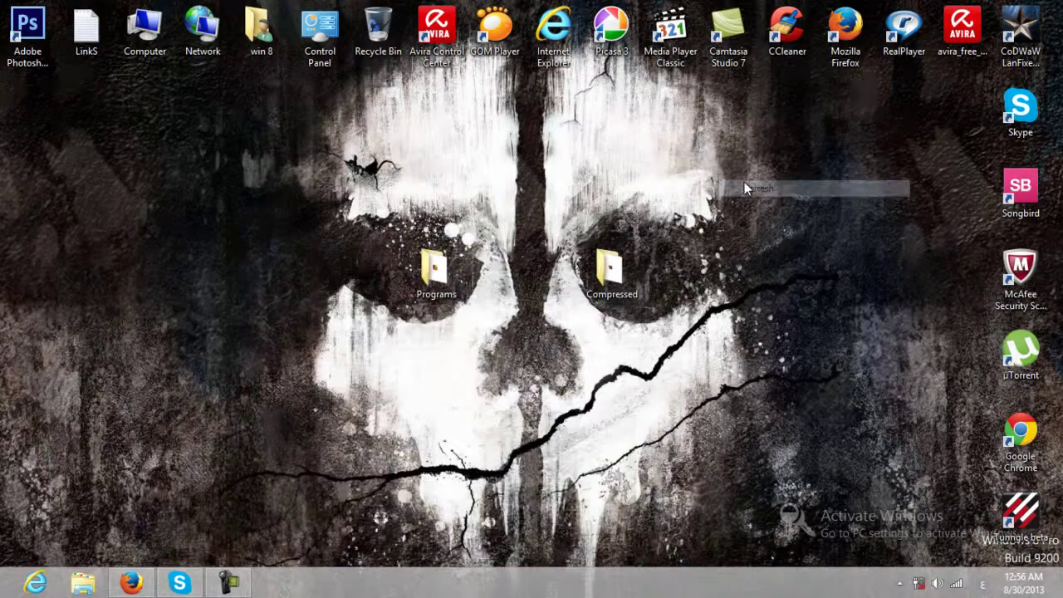
{"action": "right_click", "coordinate": [160, 19]}
{"action": "left_click", "coordinate": [234, 186]}
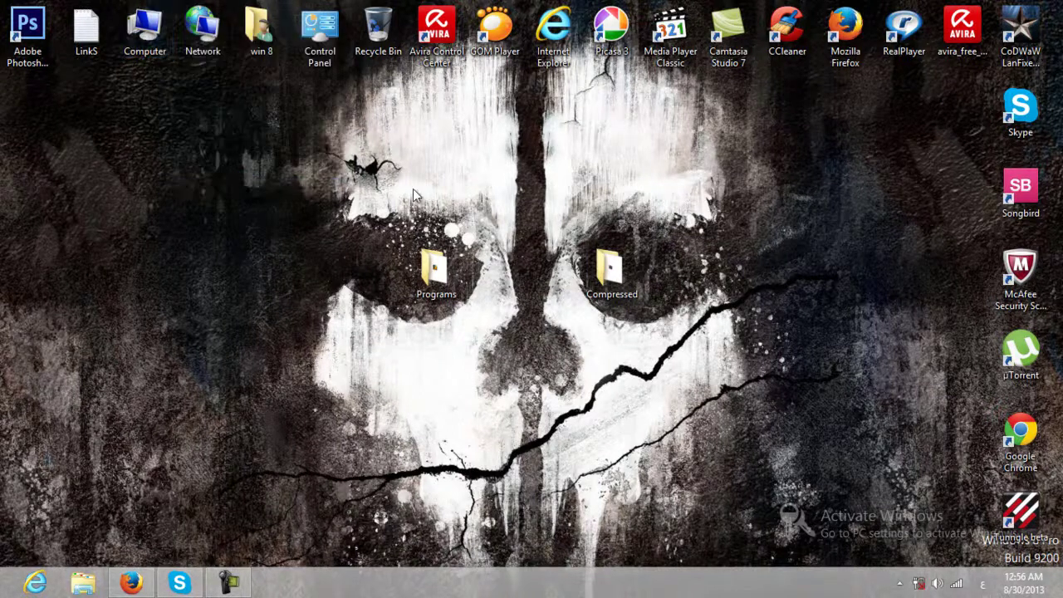
{"action": "mouse_move", "coordinate": [1027, 9]}
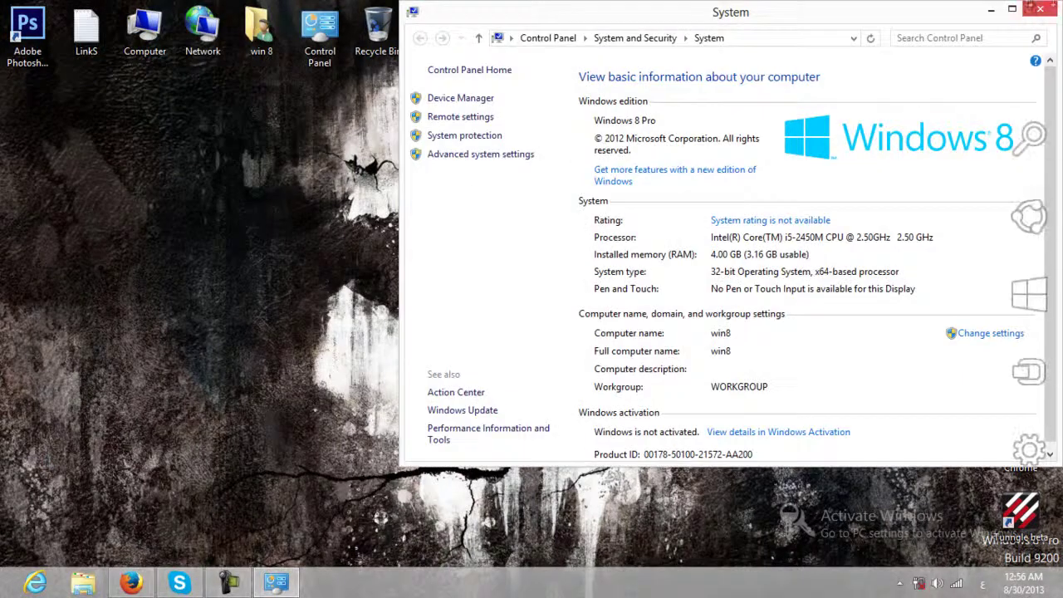
{"action": "left_click", "coordinate": [1042, 10]}
{"action": "right_click", "coordinate": [685, 178]}
{"action": "left_click", "coordinate": [714, 220]}
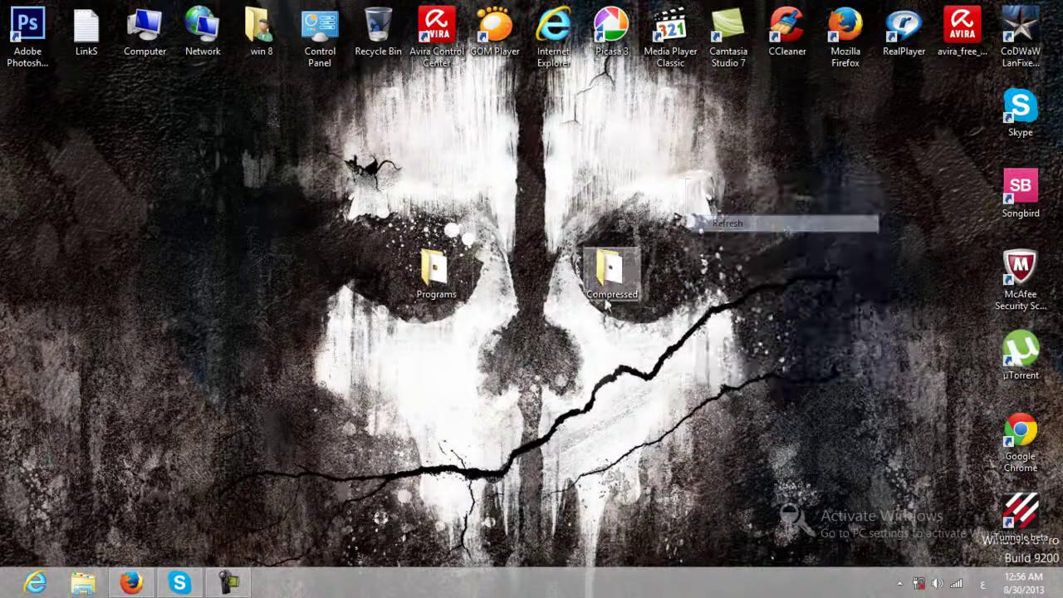
Step: Start downloading the Arabic (32 bit) WinRAR installer in Firefox, keeping the resume option for the duplicate link, and cancel the transfer
{"action": "left_click", "coordinate": [132, 582]}
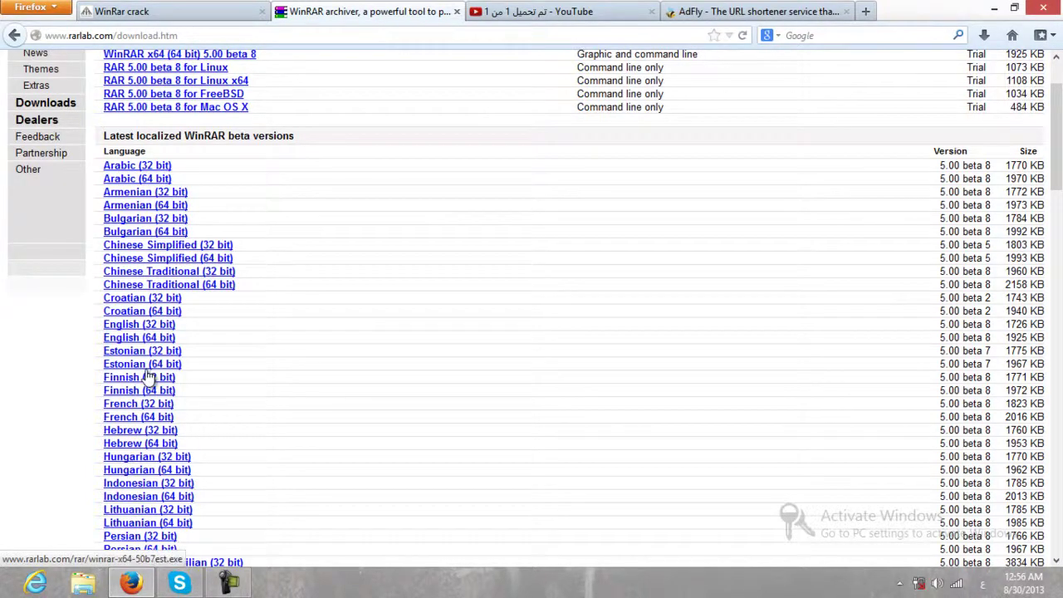
{"action": "left_click", "coordinate": [157, 171]}
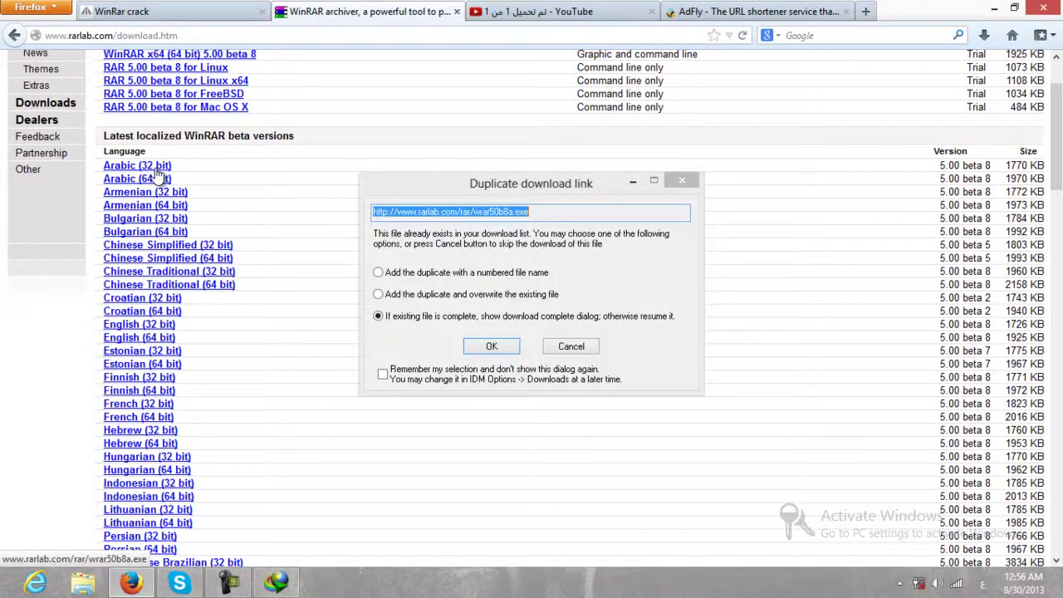
{"action": "left_click", "coordinate": [491, 347]}
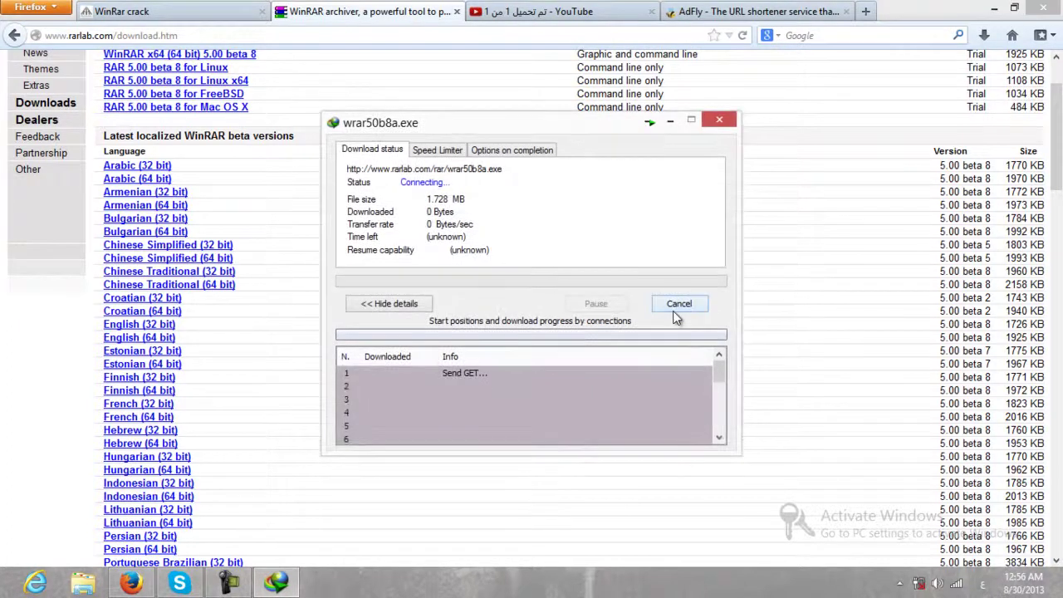
{"action": "left_click", "coordinate": [674, 307]}
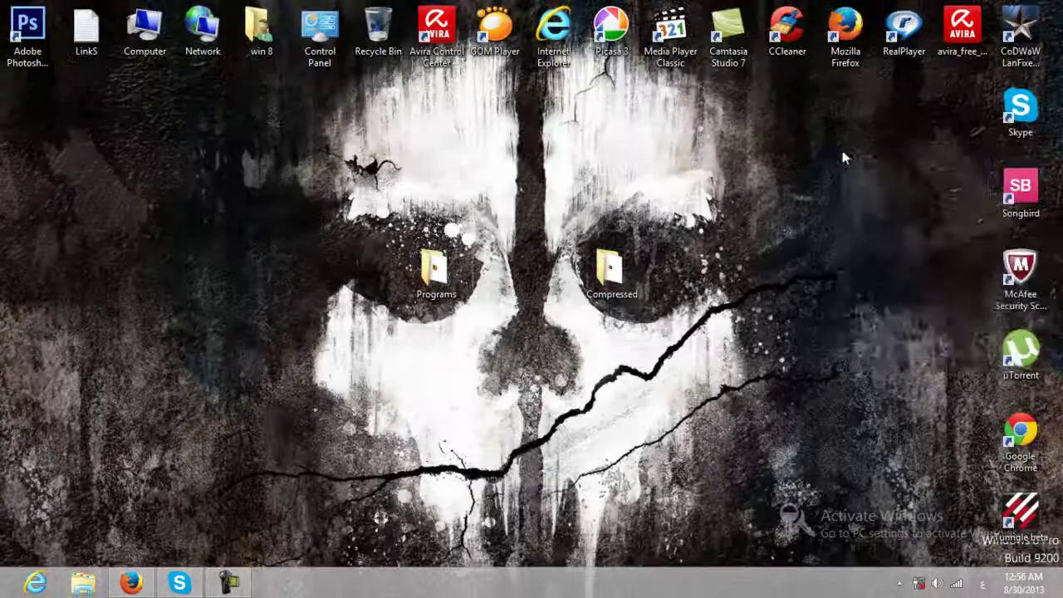
{"action": "right_click", "coordinate": [841, 149]}
{"action": "left_click", "coordinate": [861, 197]}
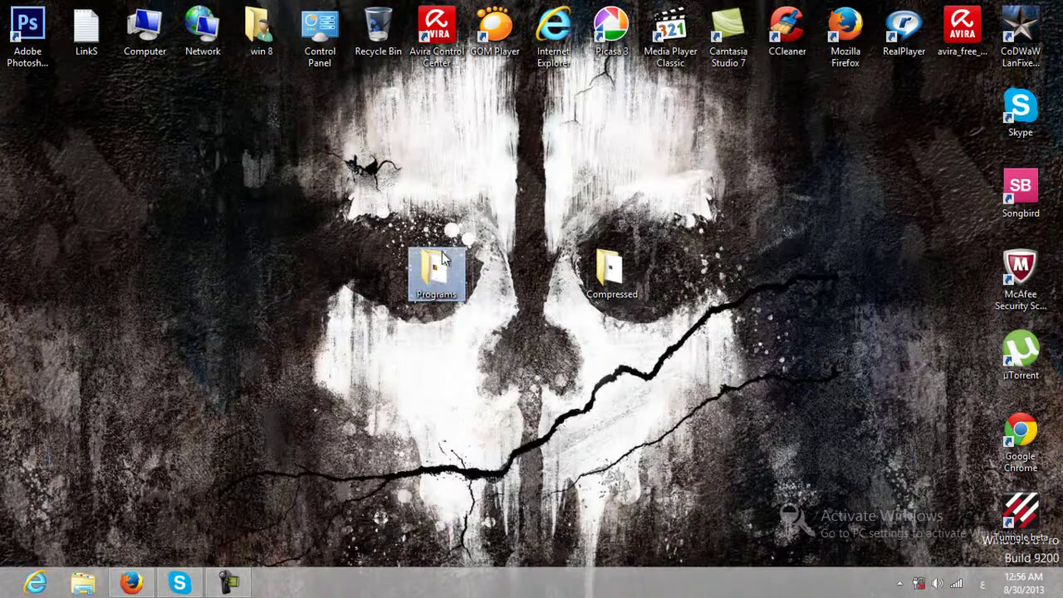
Step: Open the Programs folder on the desktop and launch the wrar50b8a installer
{"action": "double_click", "coordinate": [435, 279]}
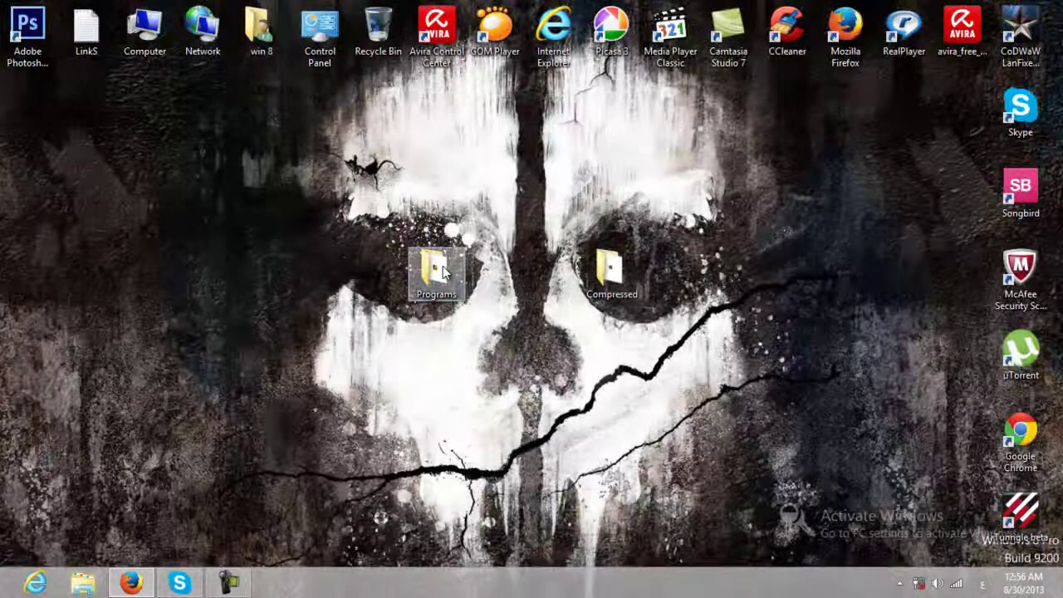
{"action": "double_click", "coordinate": [431, 272]}
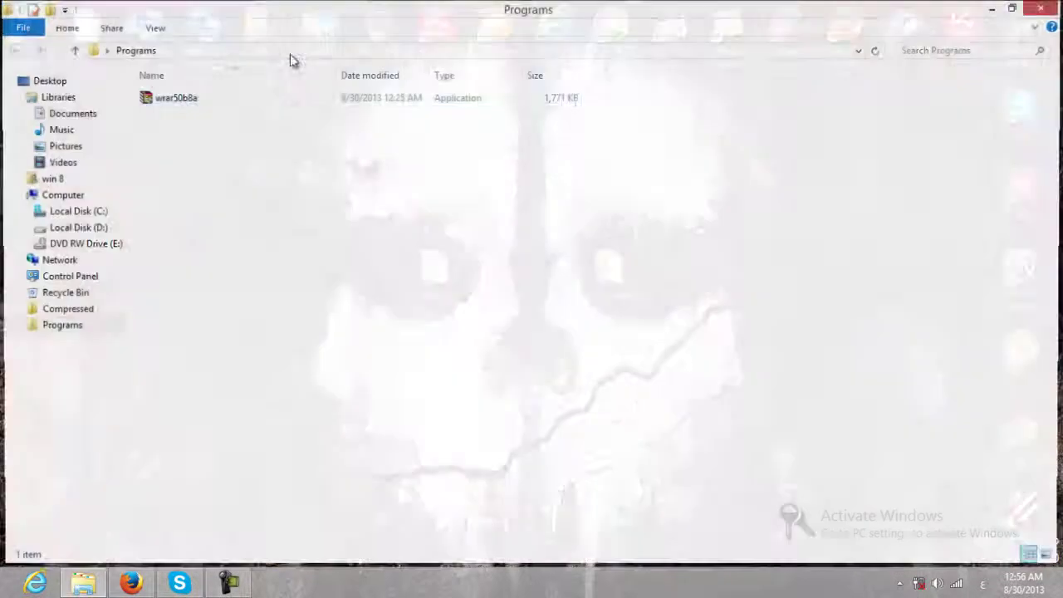
{"action": "left_click", "coordinate": [182, 106]}
{"action": "left_click", "coordinate": [179, 99]}
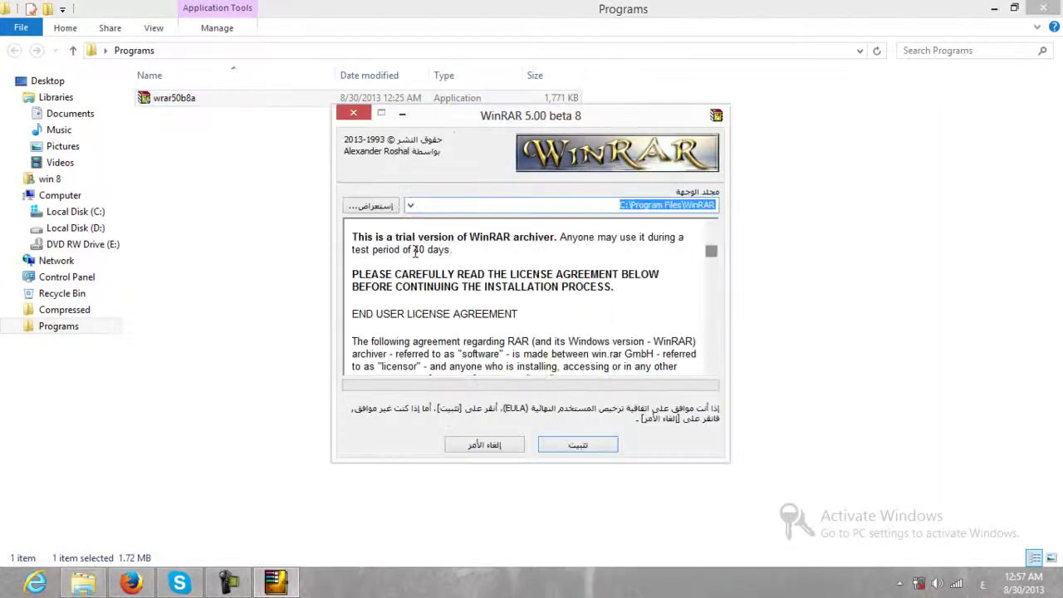
Step: Set the WinRAR installer's destination folder to Local Disk (D:) by browsing under Computer
{"action": "key", "text": "Tab"}
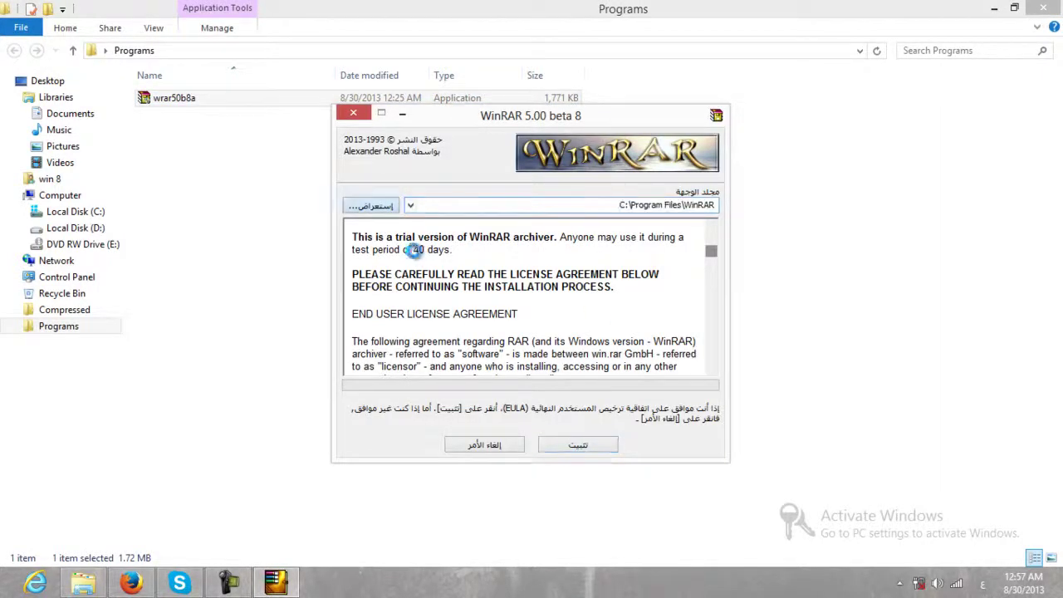
{"action": "key", "text": "Return"}
{"action": "key", "text": "Down"}
{"action": "key", "text": "Down"}
{"action": "key", "text": "Down"}
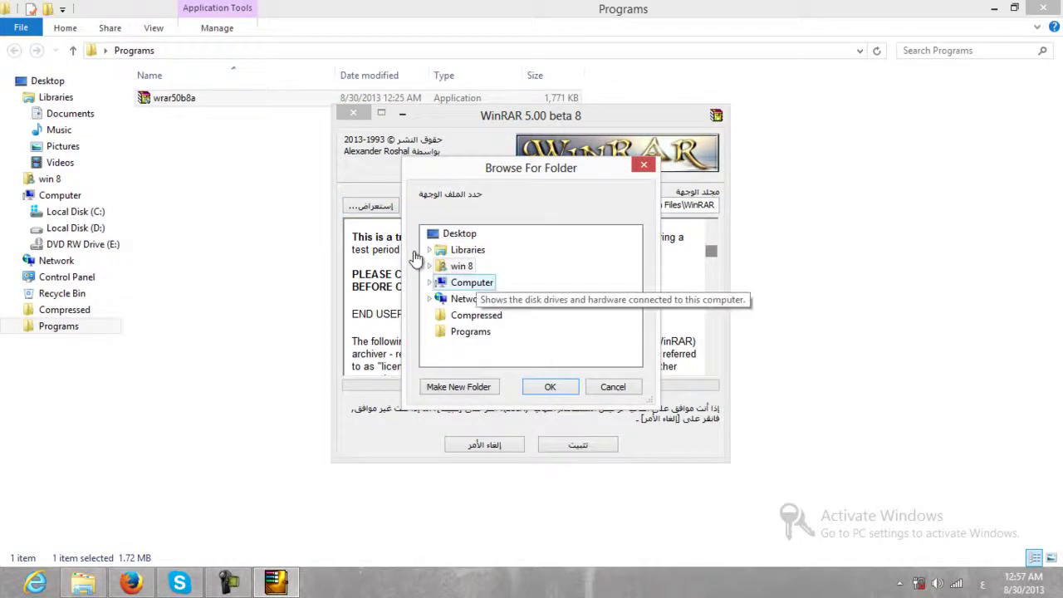
{"action": "key", "text": "Right"}
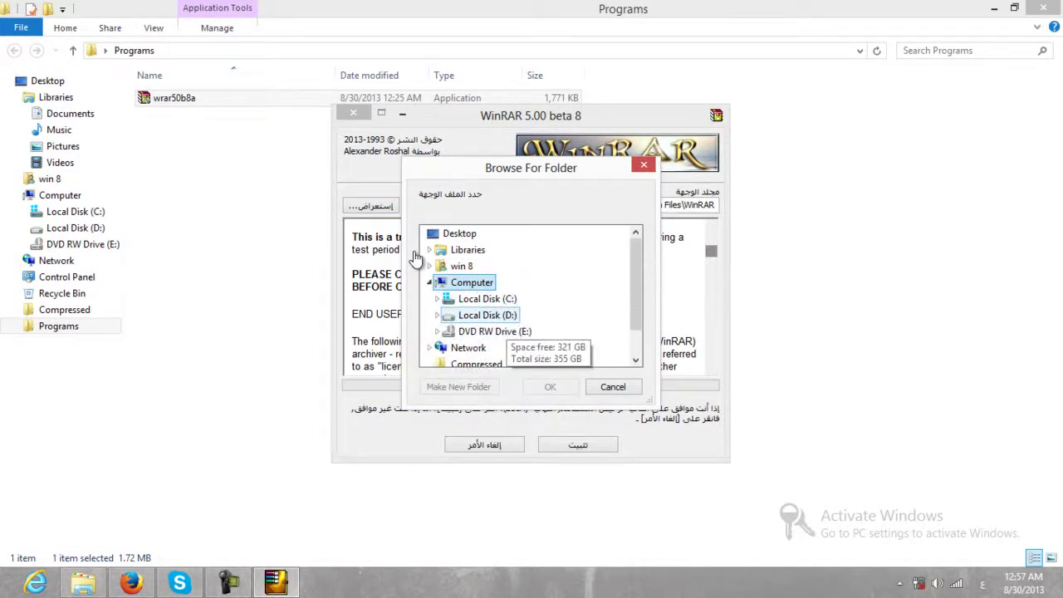
{"action": "key", "text": "Down"}
{"action": "key", "text": "Down"}
{"action": "key", "text": "Right"}
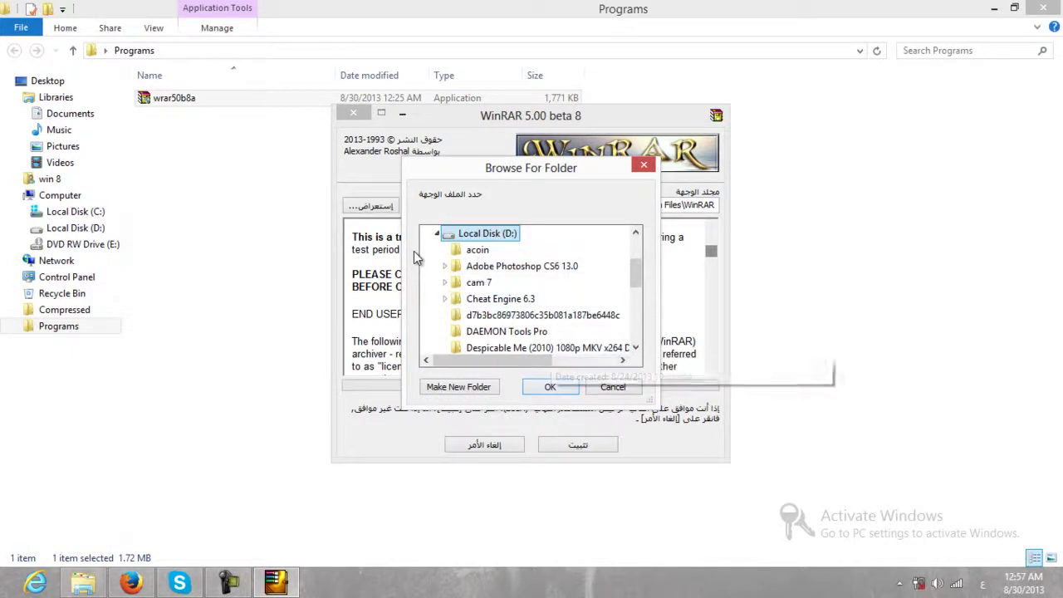
{"action": "key", "text": "Return"}
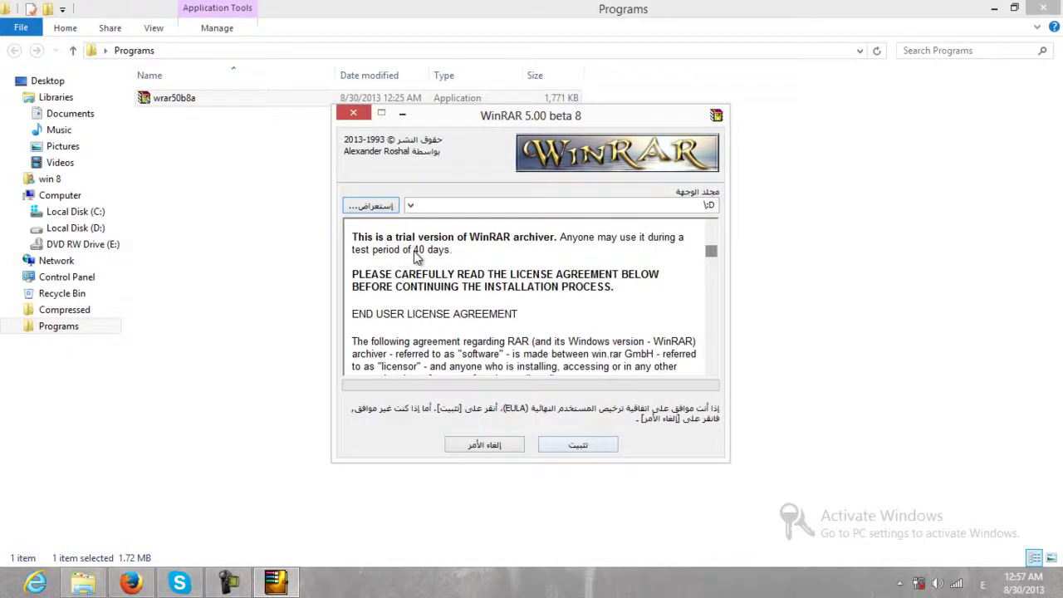
Step: Close the WinRAR installer without installing and close the Programs folder
{"action": "left_click", "coordinate": [353, 113]}
{"action": "left_click", "coordinate": [175, 253]}
{"action": "left_click_drag", "start_coordinate": [525, 135], "coordinate": [573, 100]}
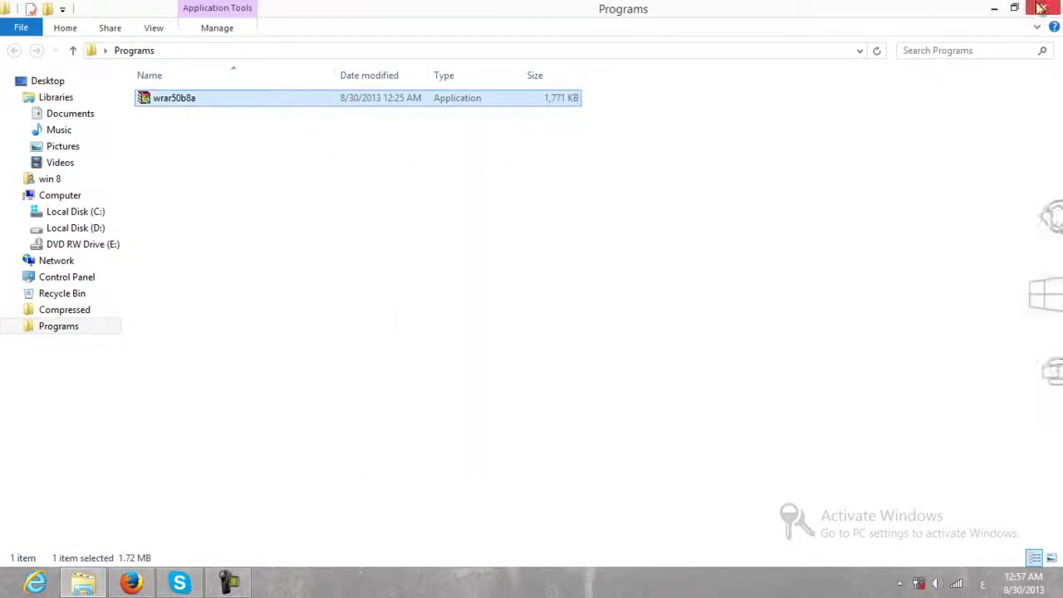
{"action": "left_click", "coordinate": [1043, 8]}
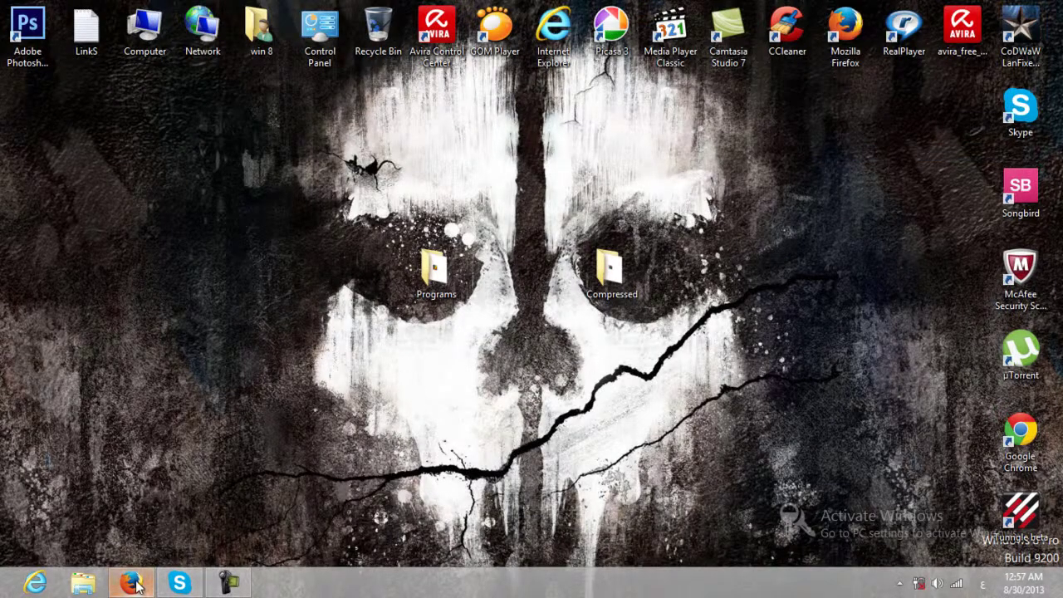
Step: Open the WinRAR folder inside Program Files on Local Disk (C:)
{"action": "left_click", "coordinate": [83, 583]}
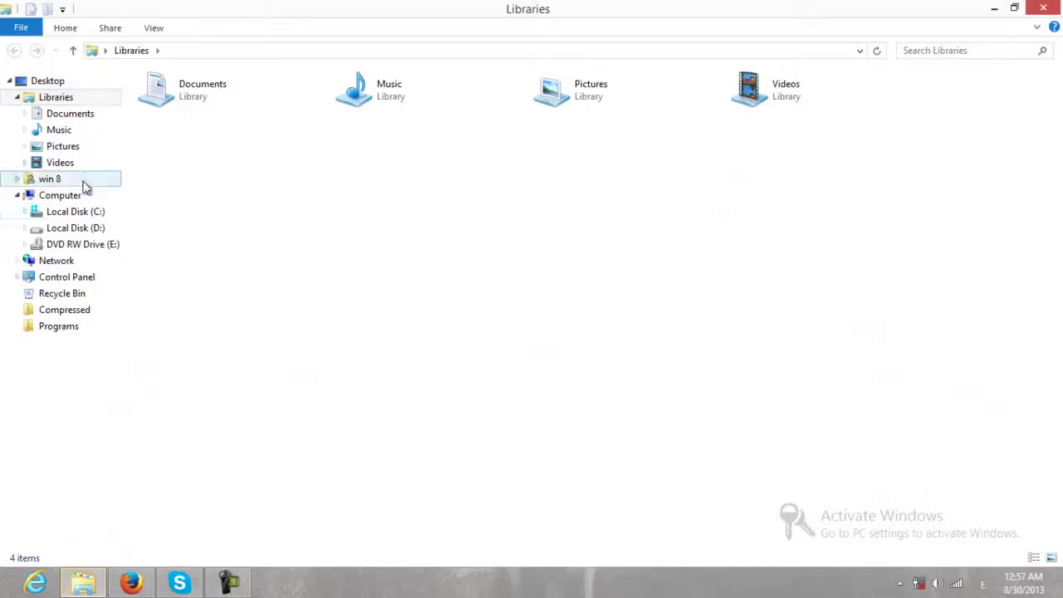
{"action": "left_click", "coordinate": [79, 212]}
{"action": "double_click", "coordinate": [213, 134]}
{"action": "scroll", "coordinate": [228, 163], "scroll_direction": "down", "scroll_amount": 2}
{"action": "double_click", "coordinate": [170, 541]}
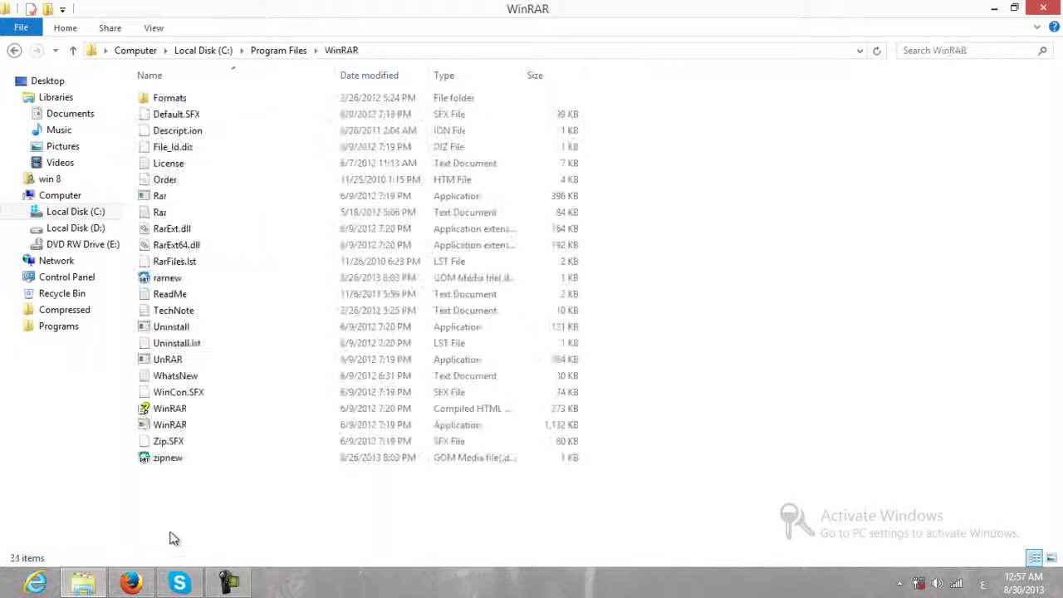
{"action": "left_click_drag", "start_coordinate": [869, 356], "coordinate": [137, 116]}
{"action": "left_click", "coordinate": [315, 498]}
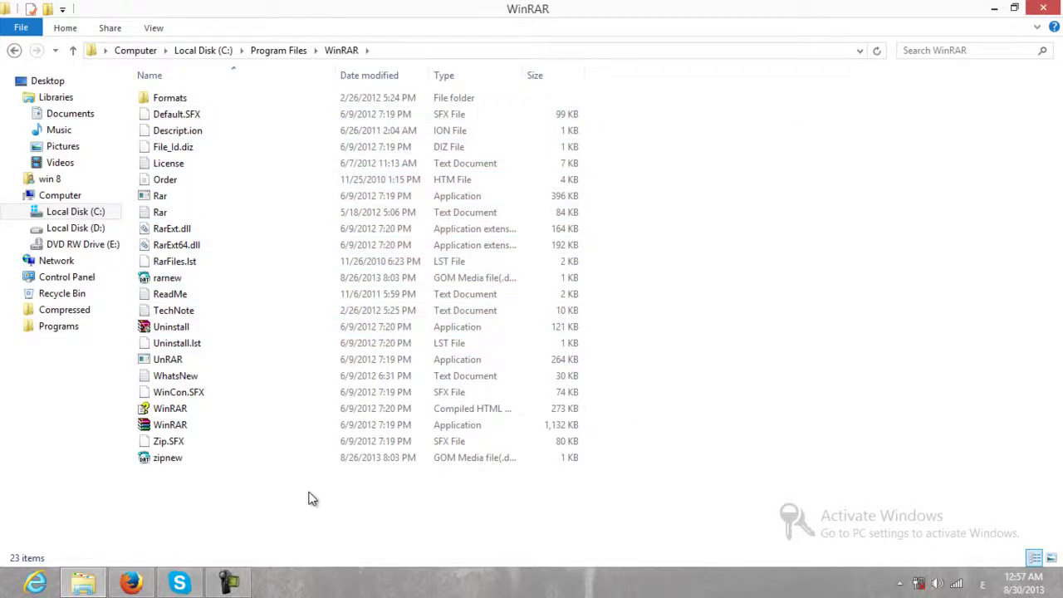
Step: Launch the WinRAR application from its program folder and look through its commands and options, including the log
{"action": "double_click", "coordinate": [268, 428]}
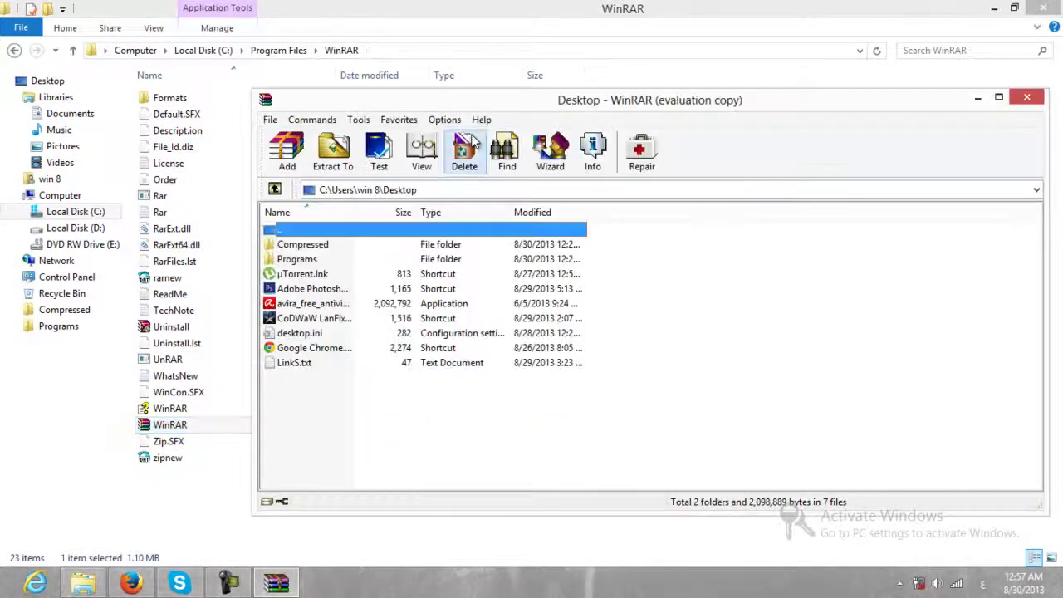
{"action": "left_click", "coordinate": [331, 122]}
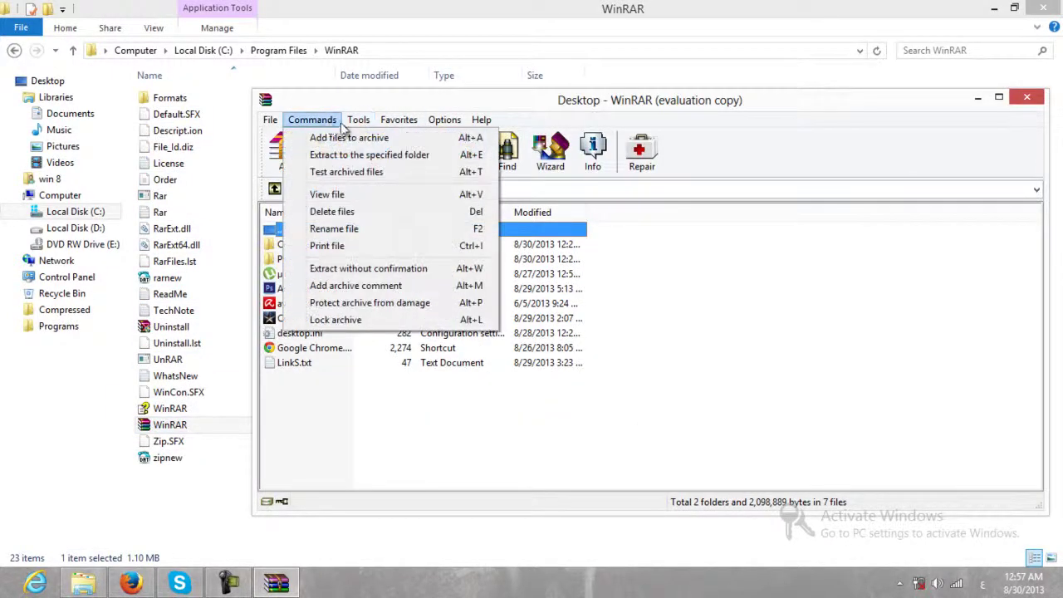
{"action": "mouse_move", "coordinate": [438, 127]}
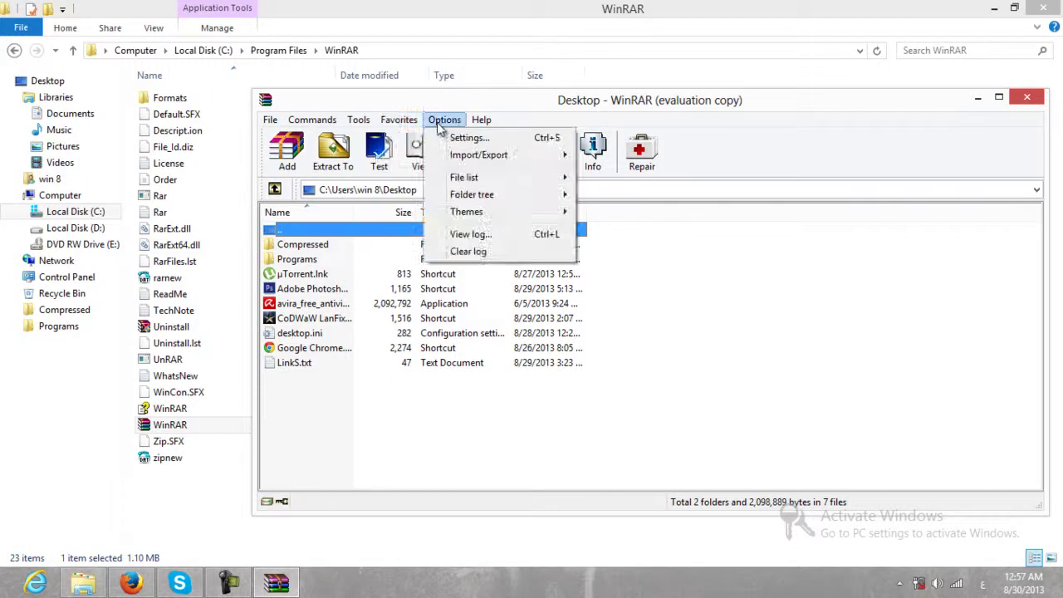
{"action": "left_click", "coordinate": [491, 235]}
{"action": "left_click", "coordinate": [568, 347]}
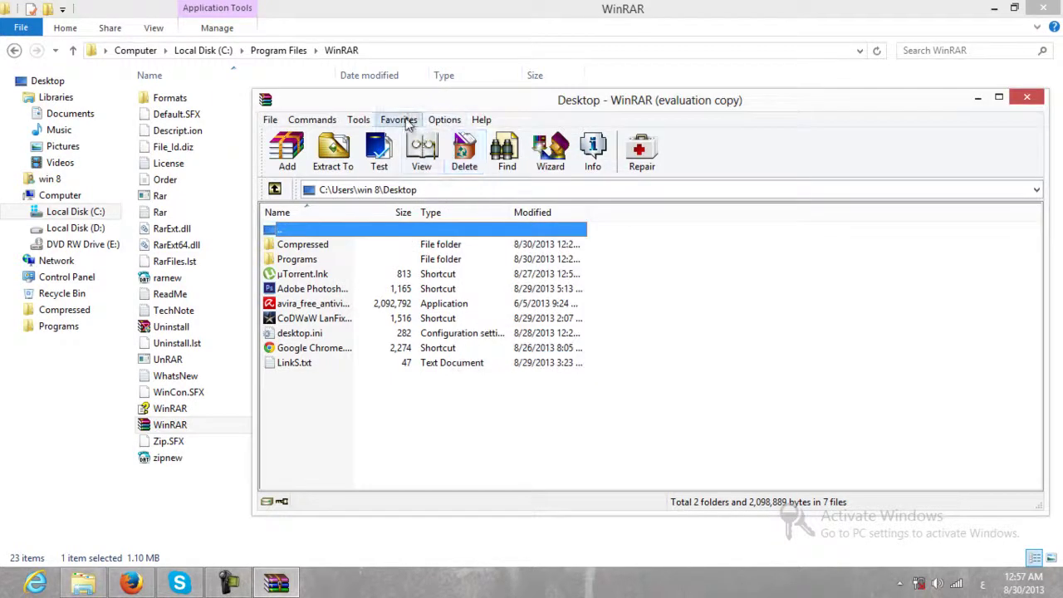
Step: Check the version and licence status in the About WinRAR information, and close WinRAR and its program folder
{"action": "left_click", "coordinate": [480, 120]}
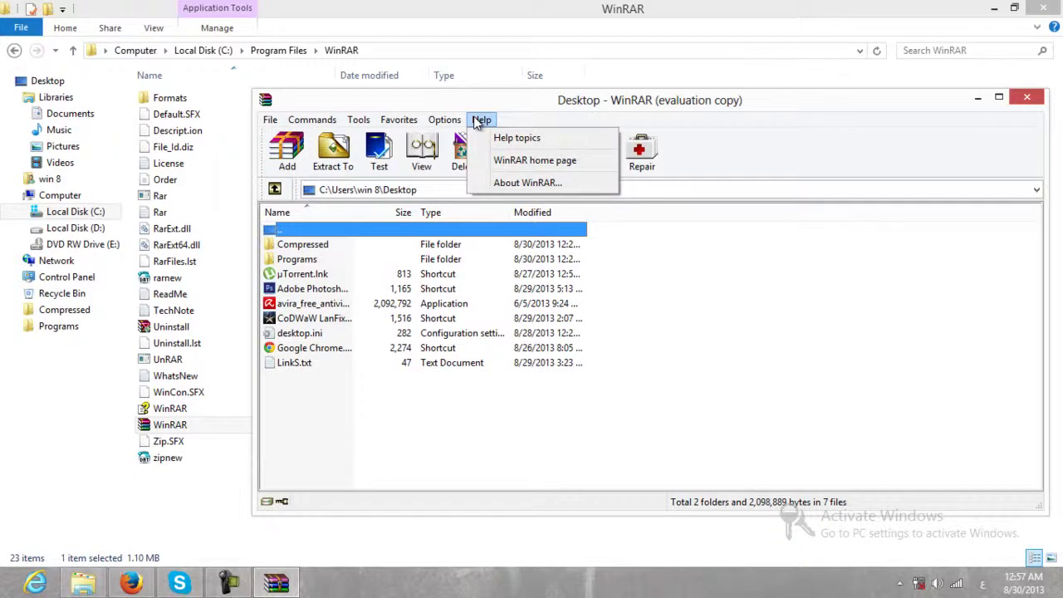
{"action": "left_click", "coordinate": [517, 183]}
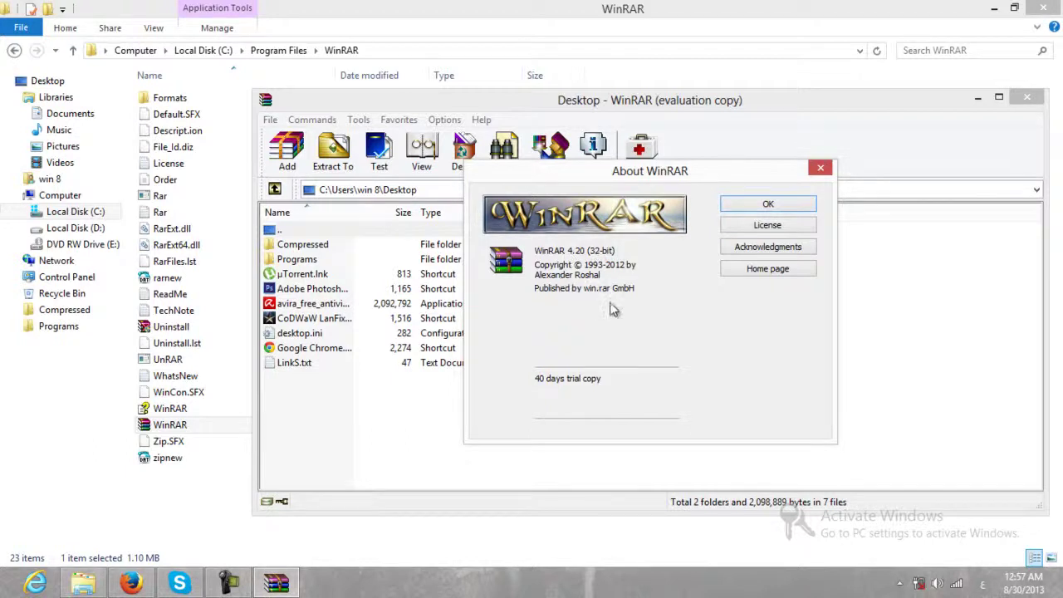
{"action": "left_click", "coordinate": [770, 205]}
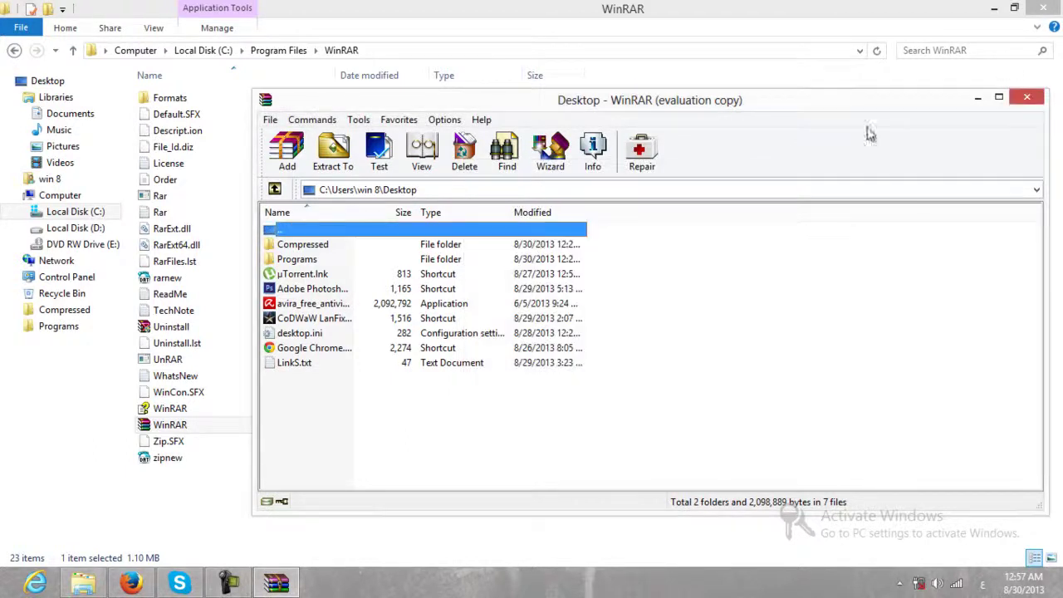
{"action": "left_click", "coordinate": [1024, 97]}
{"action": "left_click", "coordinate": [1043, 8]}
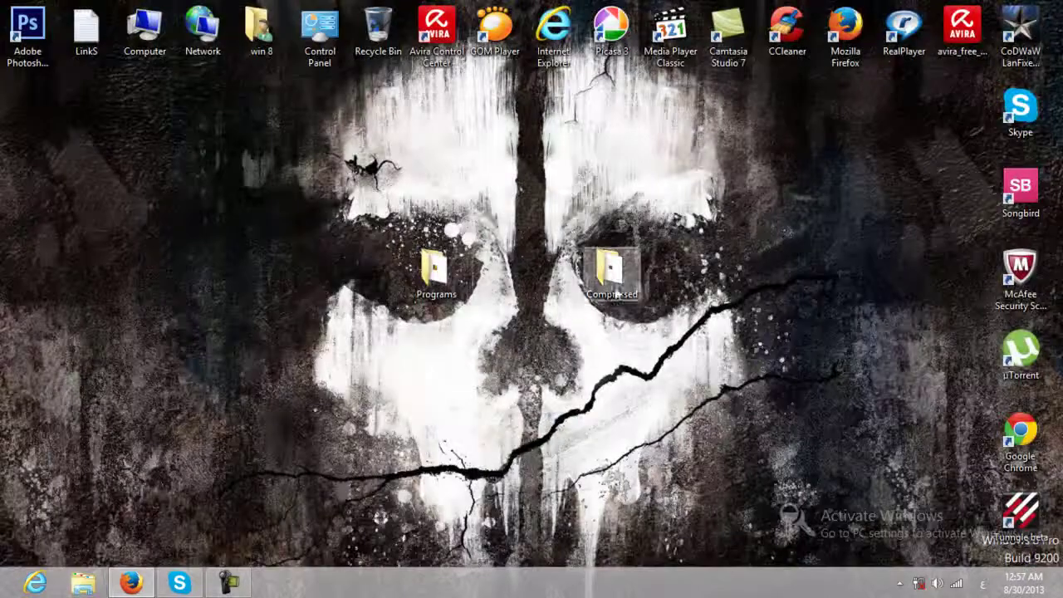
Step: Request the WinRar crack file from its gulfup.com page in Firefox, cancel the duplicate download and return to the desktop
{"action": "left_click", "coordinate": [131, 583]}
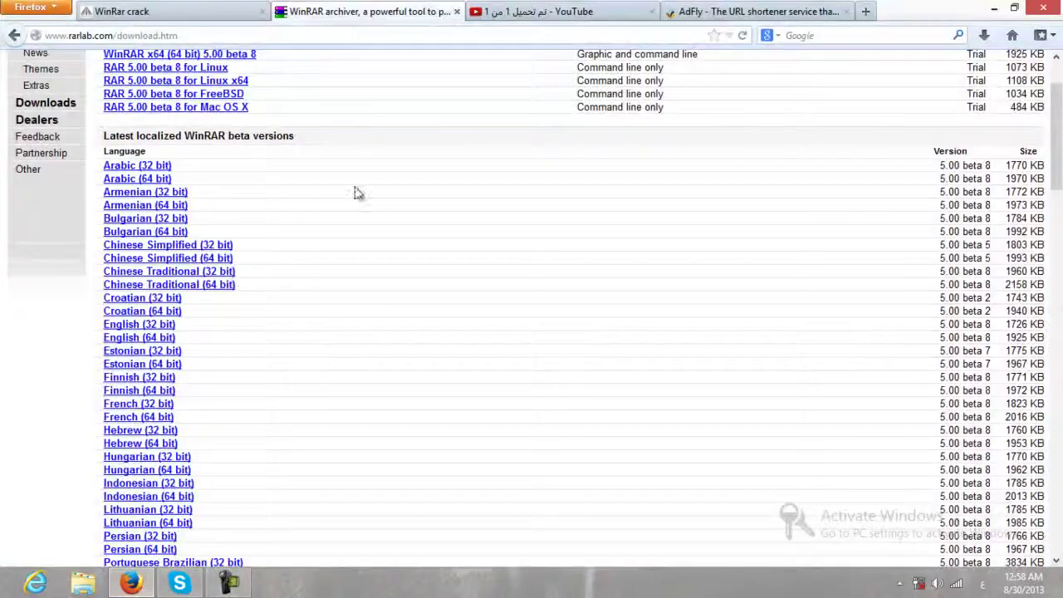
{"action": "left_click", "coordinate": [178, 11]}
{"action": "scroll", "coordinate": [423, 268], "scroll_direction": "up", "scroll_amount": 5}
{"action": "scroll", "coordinate": [373, 285], "scroll_direction": "down", "scroll_amount": 4}
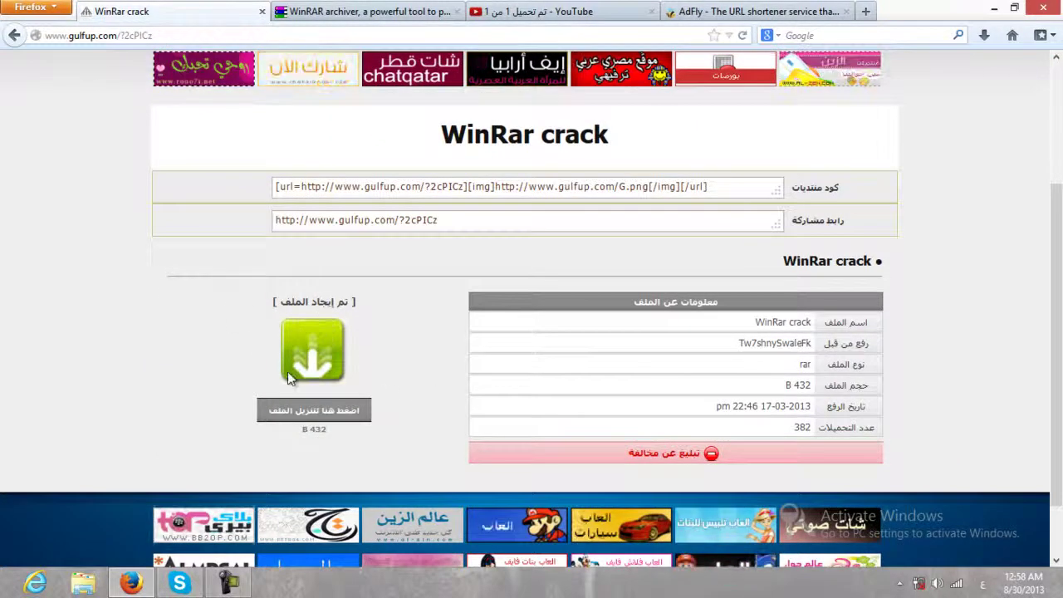
{"action": "left_click", "coordinate": [328, 418]}
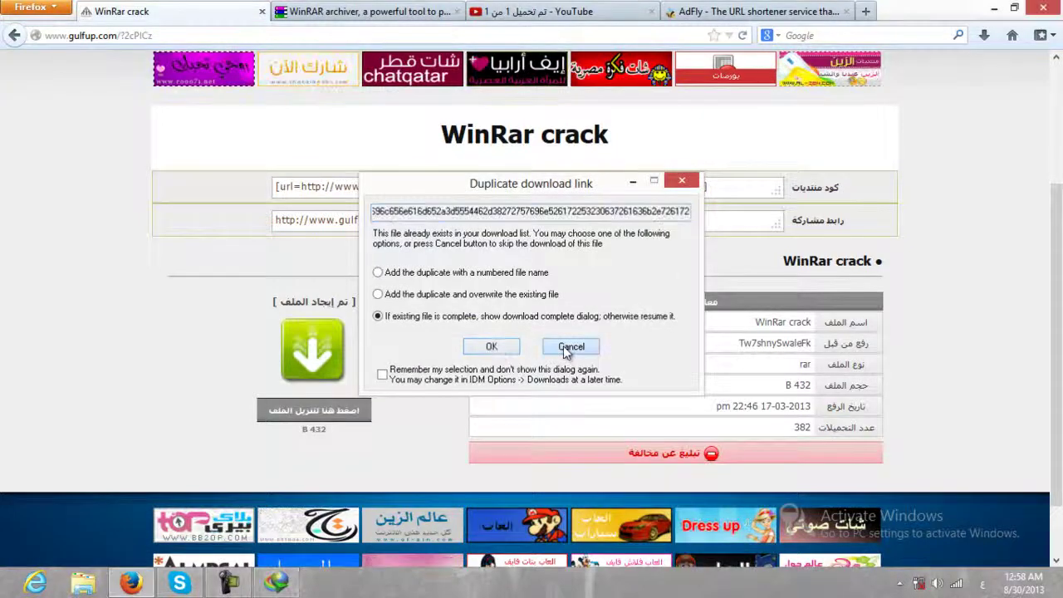
{"action": "left_click", "coordinate": [569, 347]}
{"action": "key", "text": "super+d"}
Step: Refresh the desktop and open the WinRar crack archive from the Compressed folder
{"action": "right_click", "coordinate": [825, 105]}
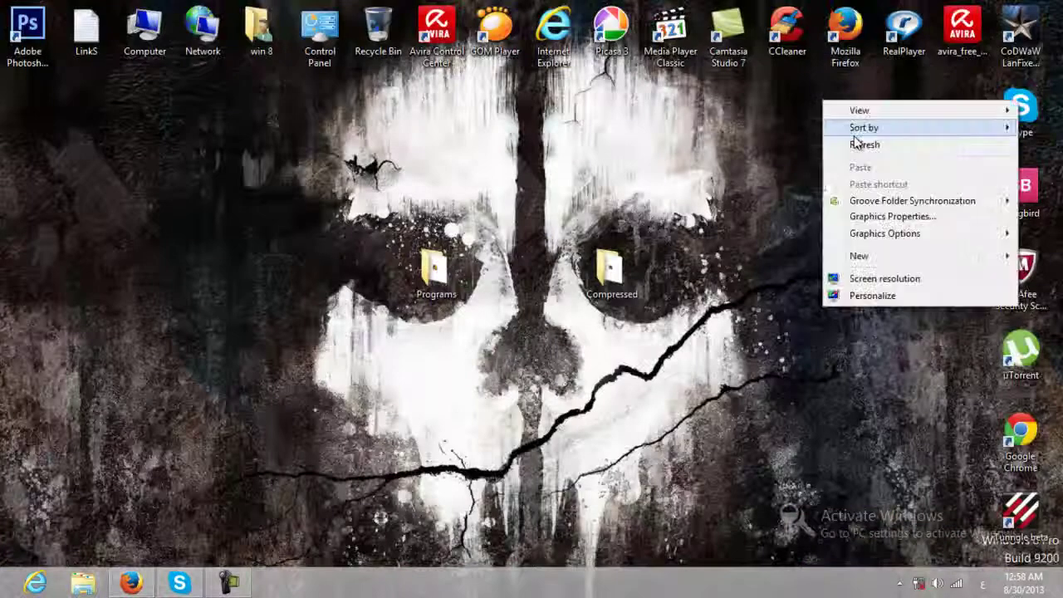
{"action": "left_click", "coordinate": [843, 146]}
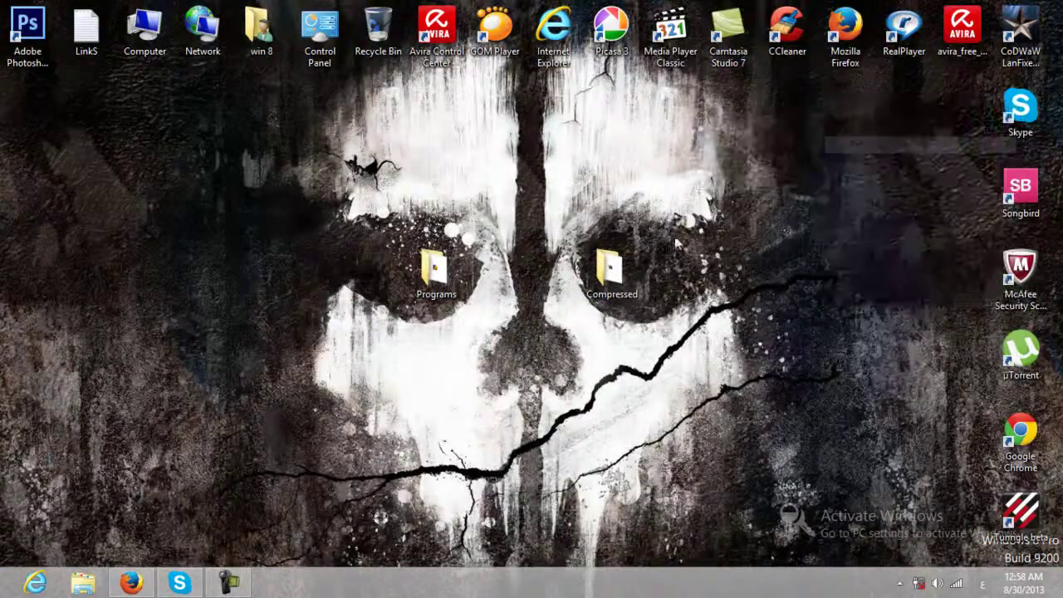
{"action": "double_click", "coordinate": [607, 266]}
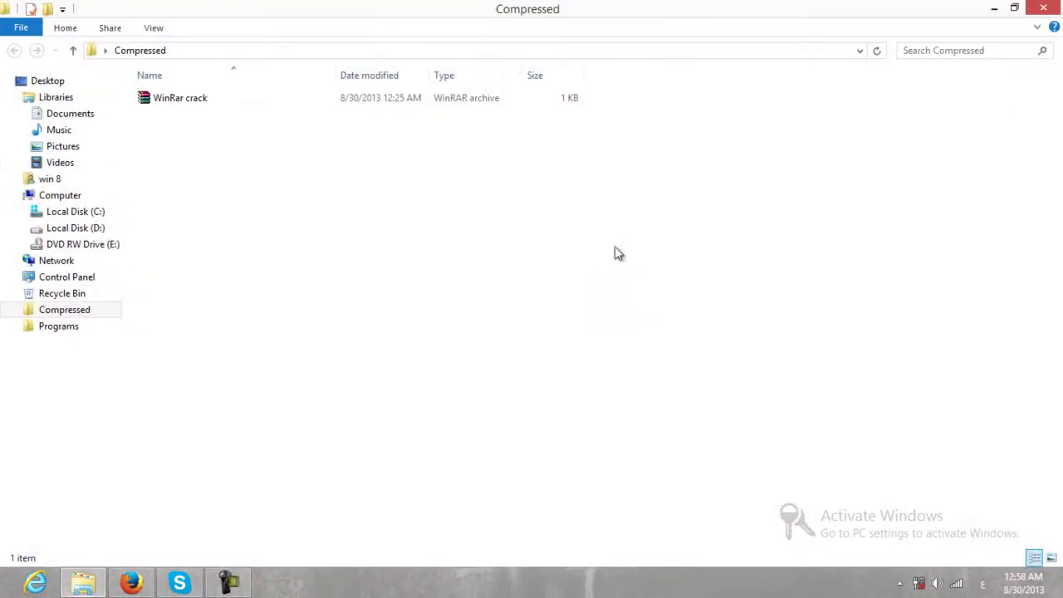
{"action": "double_click", "coordinate": [458, 101]}
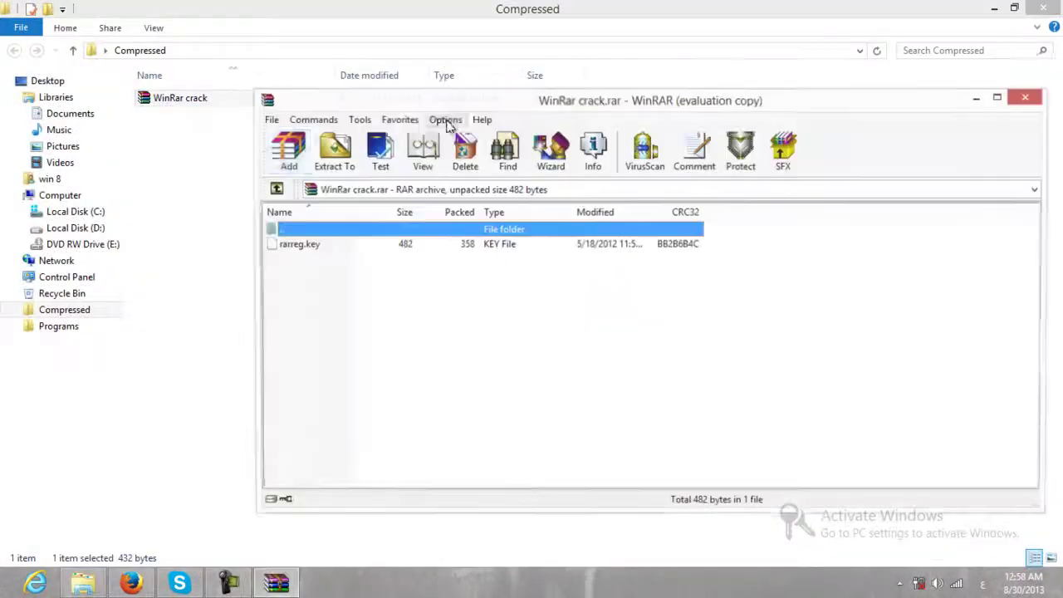
Step: View the WinRar crack archive's file details in MediaInfo and close them
{"action": "right_click", "coordinate": [218, 98]}
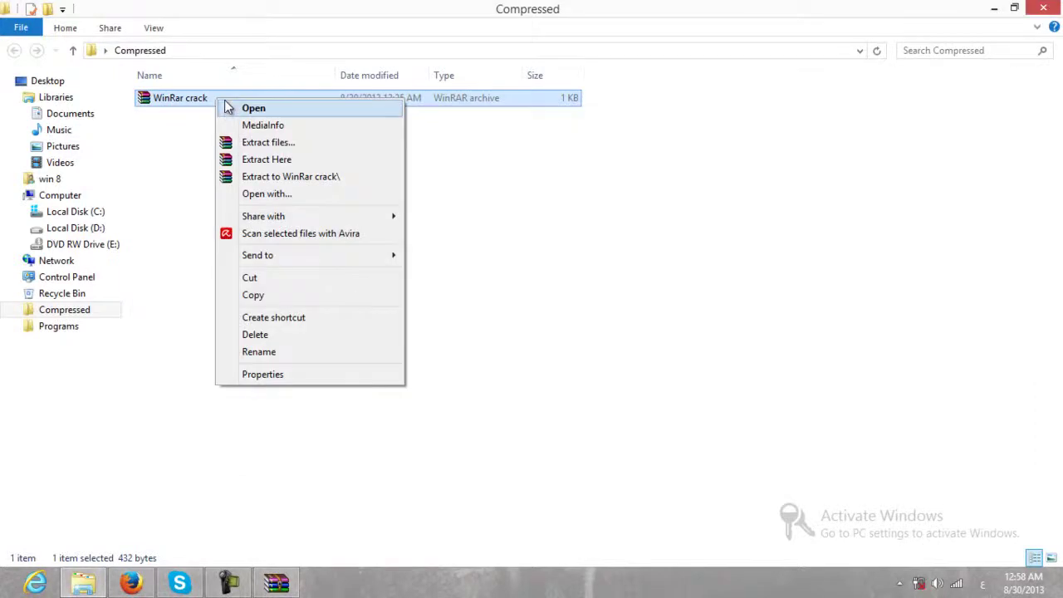
{"action": "left_click", "coordinate": [253, 108]}
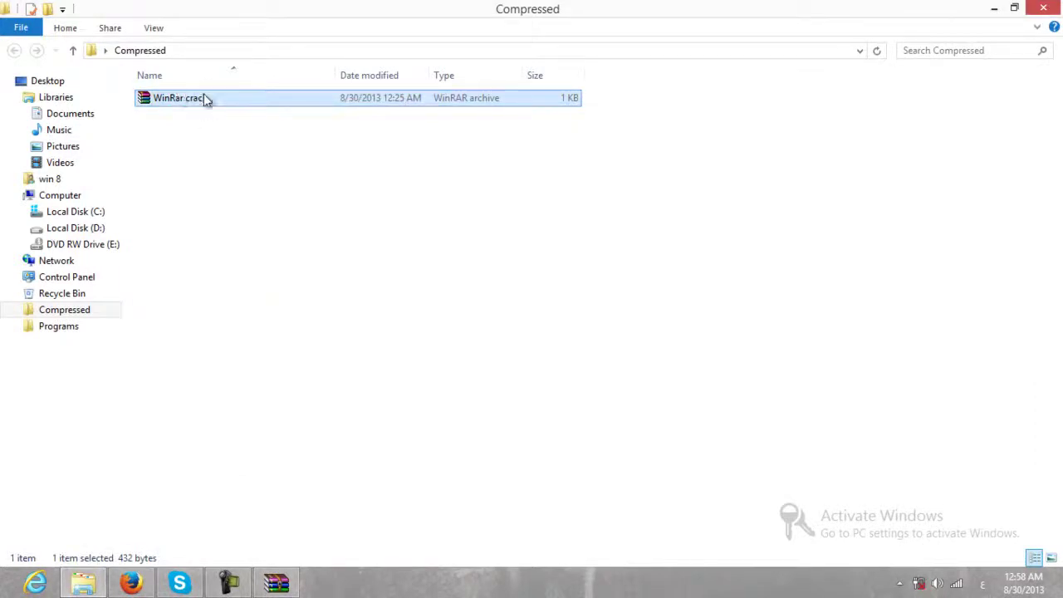
{"action": "right_click", "coordinate": [206, 99]}
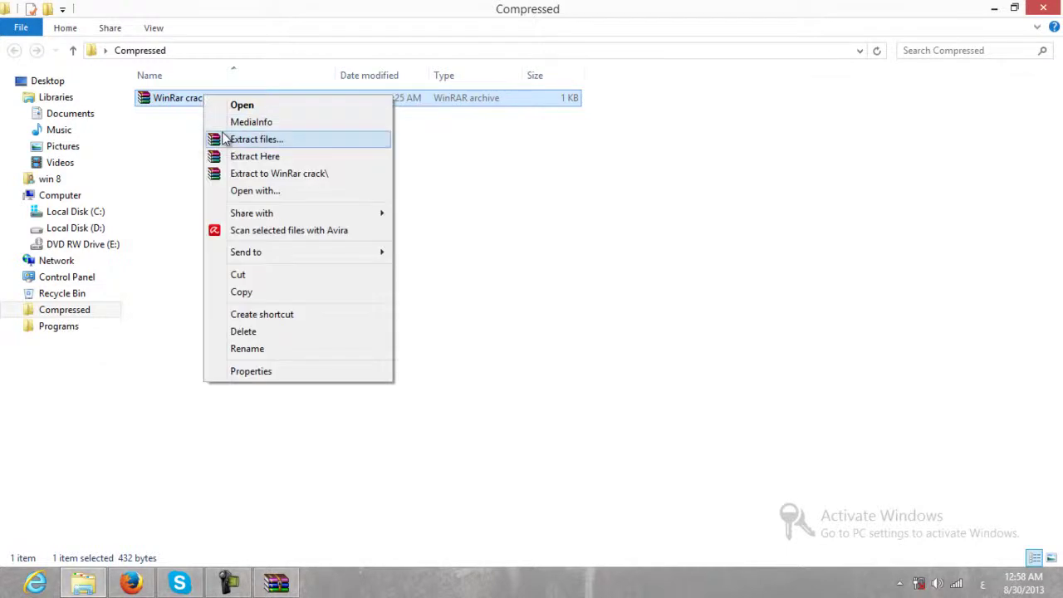
{"action": "left_click", "coordinate": [291, 121]}
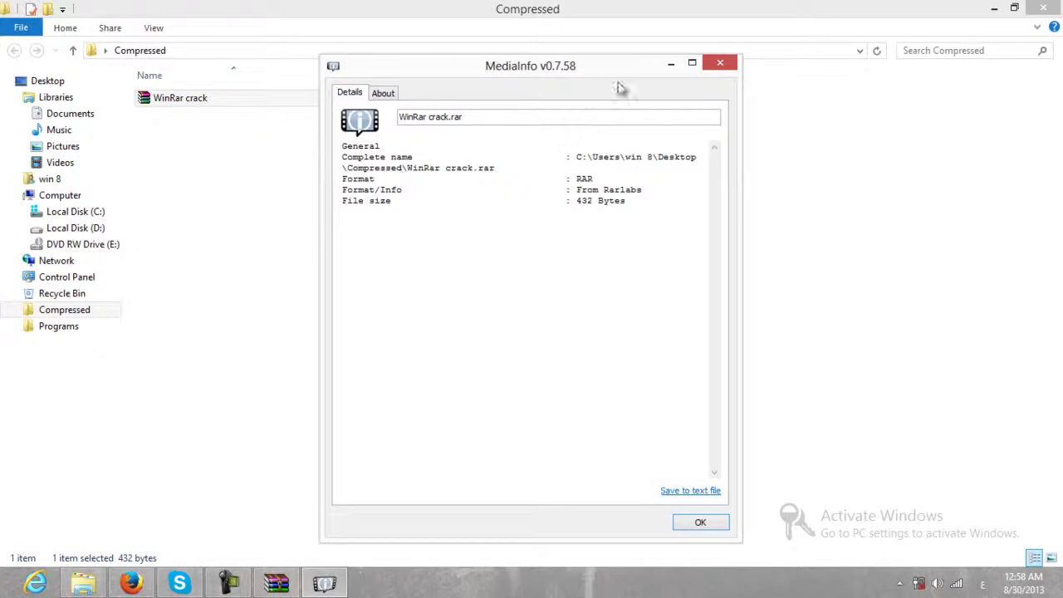
{"action": "left_click", "coordinate": [729, 70]}
{"action": "left_click", "coordinate": [478, 93]}
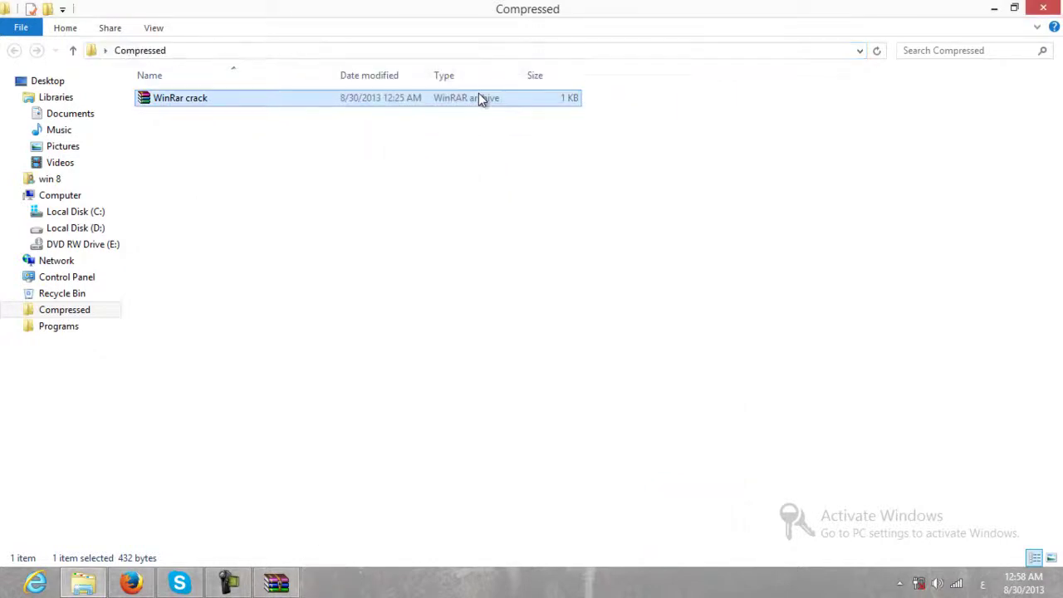
{"action": "right_click", "coordinate": [478, 93]}
{"action": "left_click", "coordinate": [344, 286]}
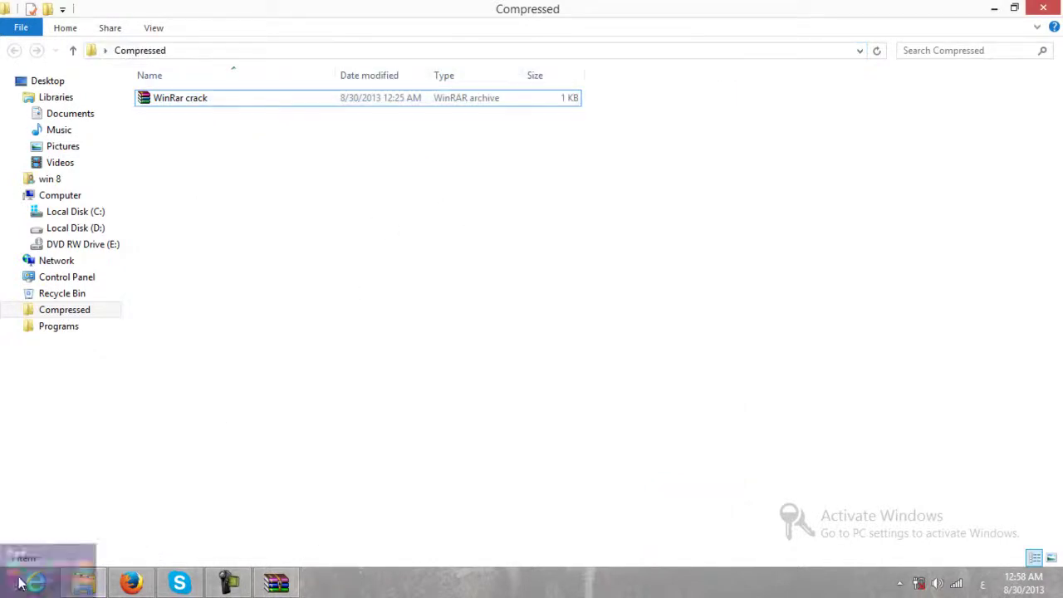
Step: Browse to the WinRAR installation folder in Program Files on Local Disk (C:)
{"action": "left_click", "coordinate": [95, 230]}
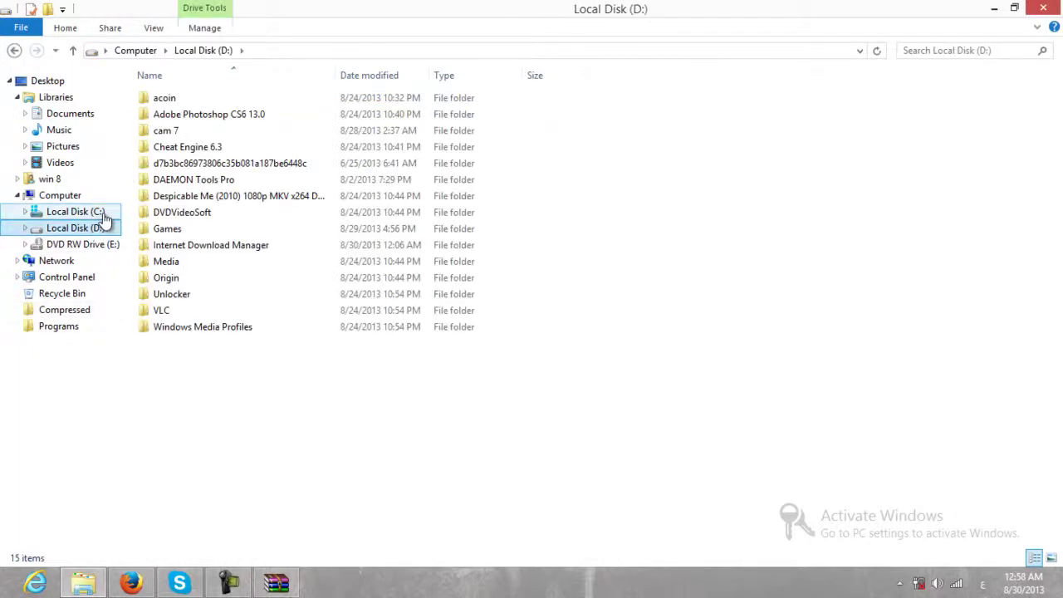
{"action": "left_click", "coordinate": [102, 214]}
{"action": "double_click", "coordinate": [210, 140]}
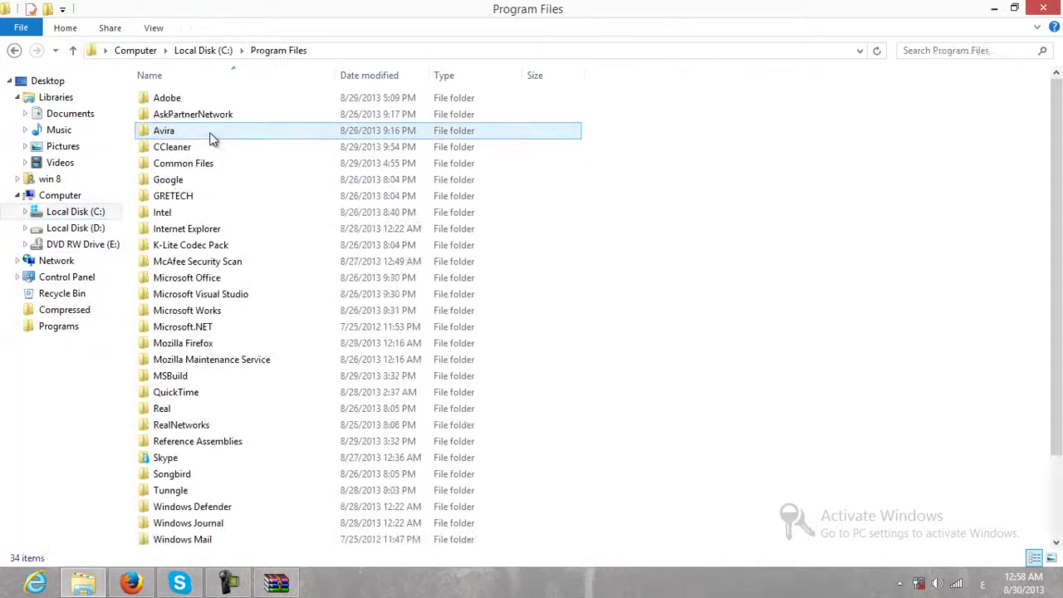
{"action": "scroll", "coordinate": [351, 147], "scroll_direction": "down", "scroll_amount": 2}
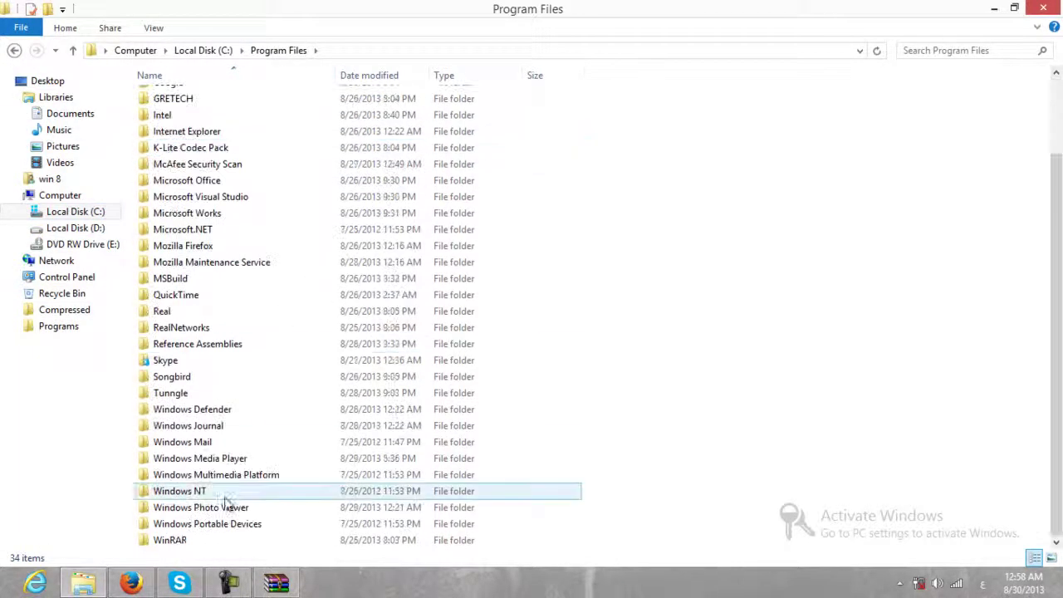
{"action": "double_click", "coordinate": [237, 540]}
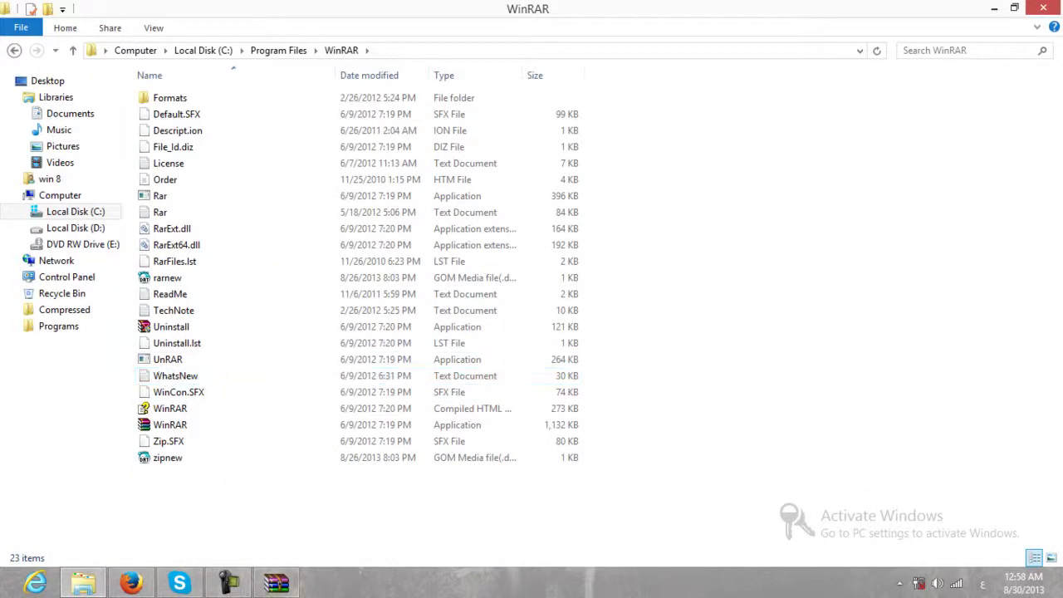
Step: Move rarreg.key from the open archive into the WinRAR program folder, granting administrator permission, and close the windows
{"action": "left_click", "coordinate": [282, 581]}
{"action": "left_click_drag", "start_coordinate": [351, 246], "coordinate": [223, 481]}
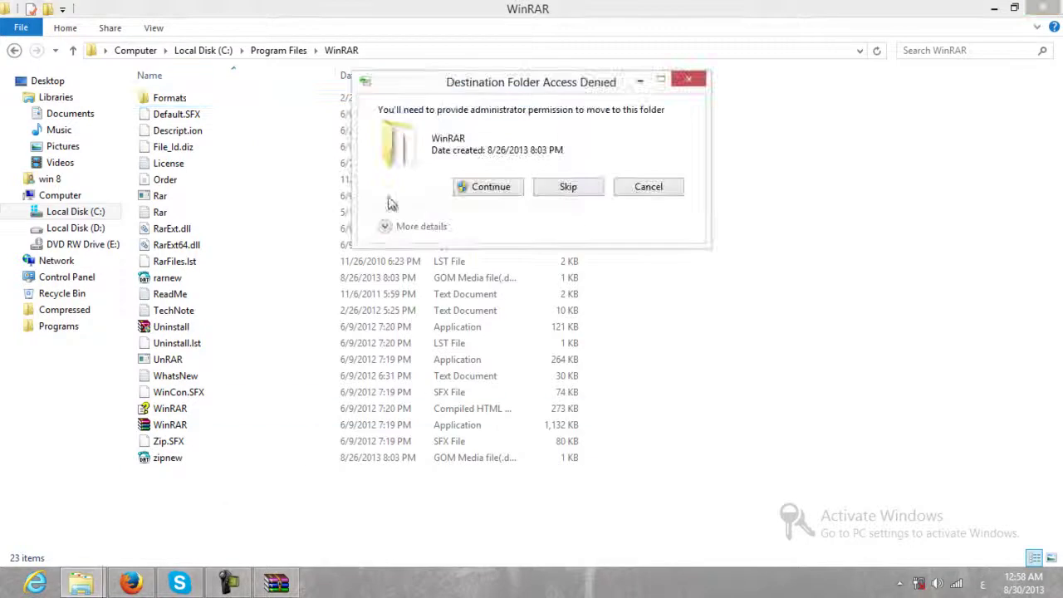
{"action": "left_click", "coordinate": [510, 189]}
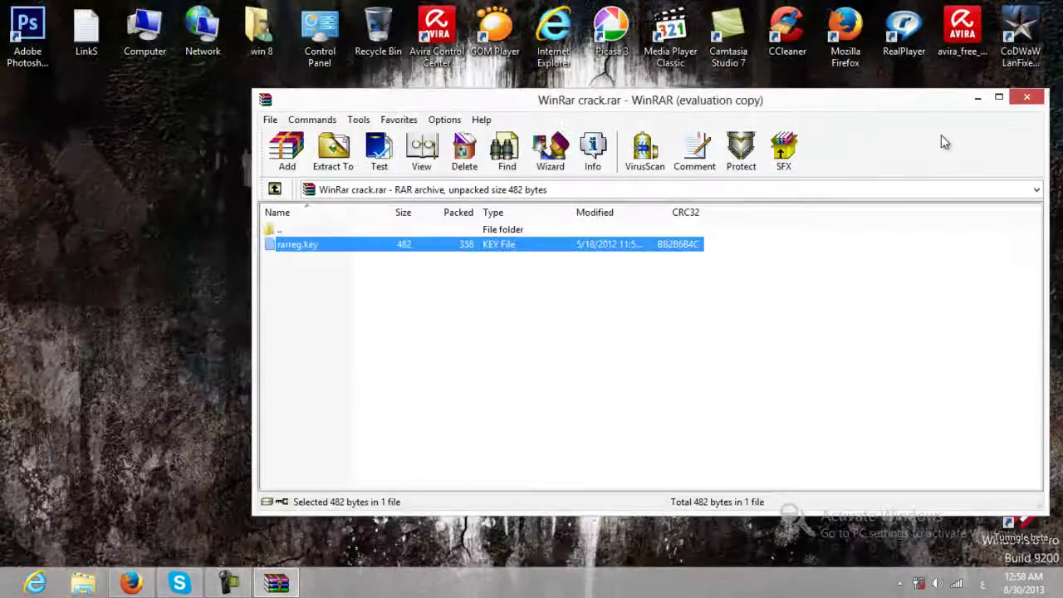
{"action": "left_click", "coordinate": [886, 102]}
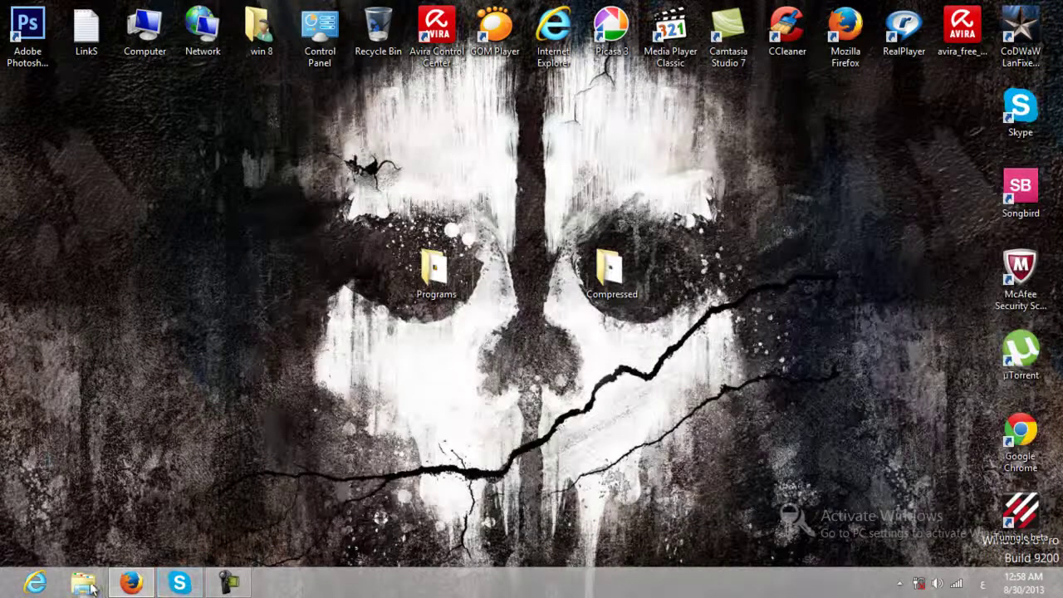
Step: Reopen the WinRar crack archive, check the registration details in About WinRAR, and close the archive and its folder
{"action": "double_click", "coordinate": [601, 274]}
{"action": "double_click", "coordinate": [275, 101]}
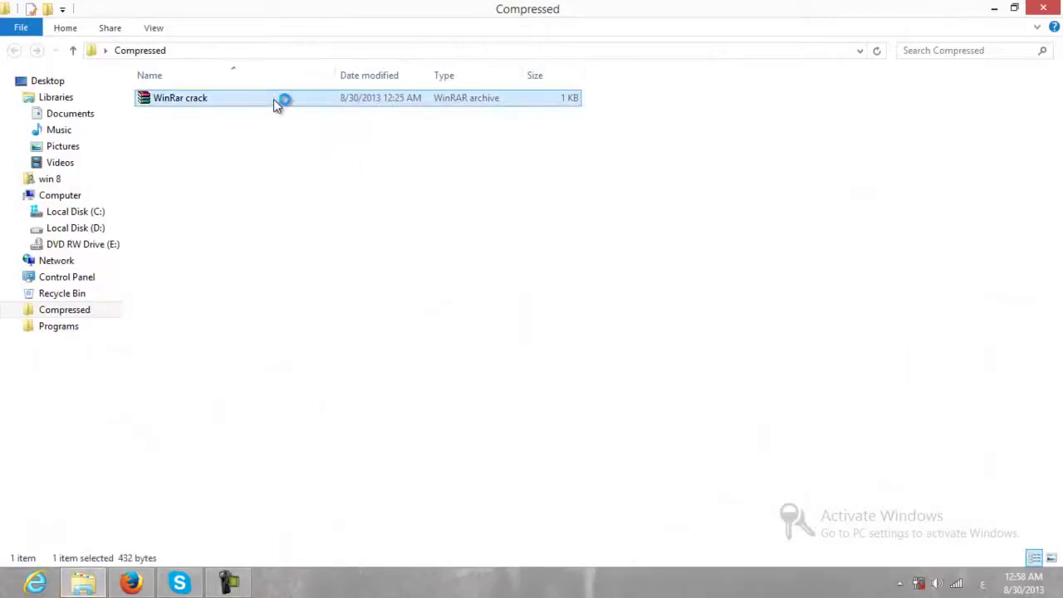
{"action": "left_click", "coordinate": [481, 119]}
{"action": "left_click", "coordinate": [515, 183]}
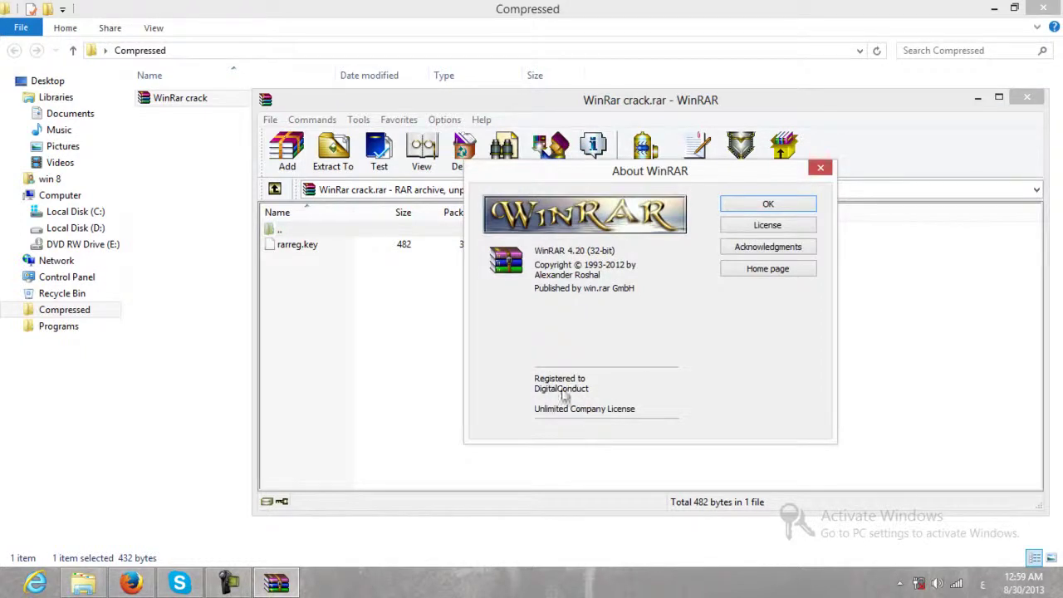
{"action": "left_click", "coordinate": [768, 206]}
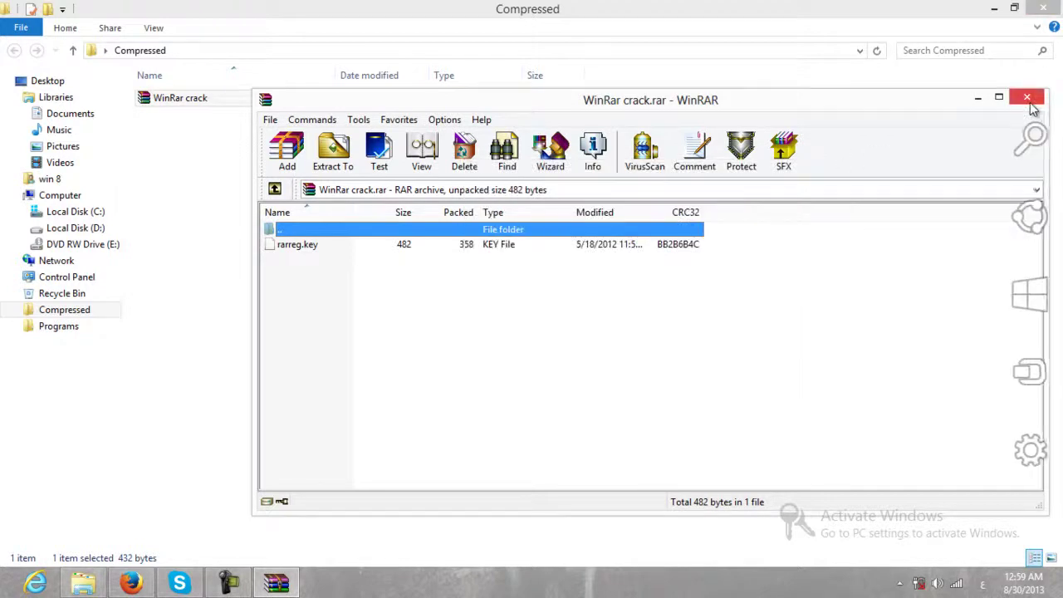
{"action": "left_click", "coordinate": [1027, 97]}
{"action": "left_click", "coordinate": [1043, 8]}
{"action": "right_click", "coordinate": [722, 147]}
{"action": "left_click", "coordinate": [735, 190]}
{"action": "left_click_drag", "start_coordinate": [507, 137], "coordinate": [562, 166]}
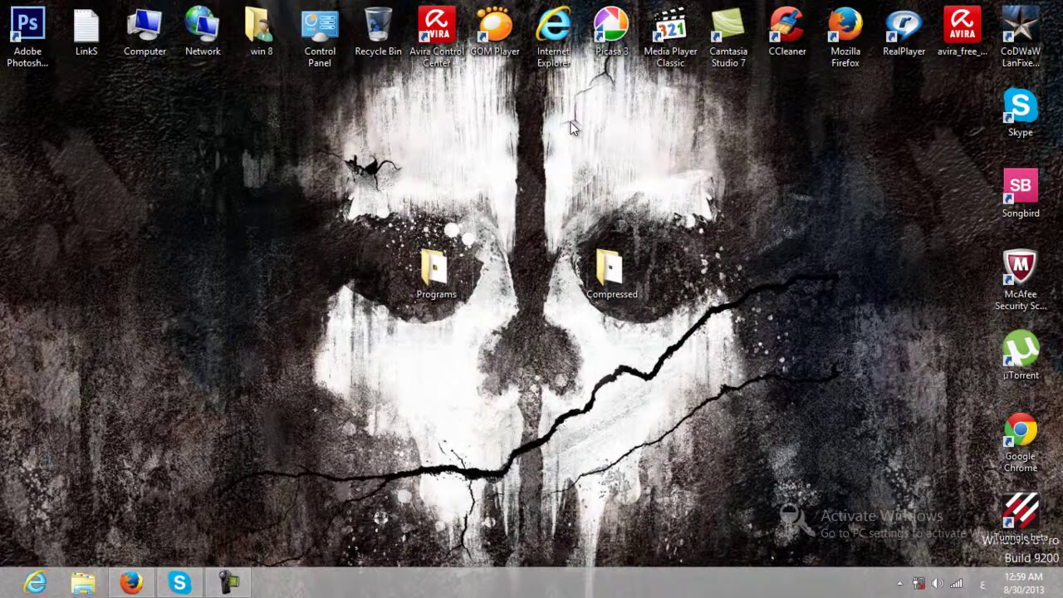
{"action": "left_click_drag", "start_coordinate": [294, 162], "coordinate": [581, 349]}
{"action": "left_click_drag", "start_coordinate": [380, 239], "coordinate": [672, 316]}
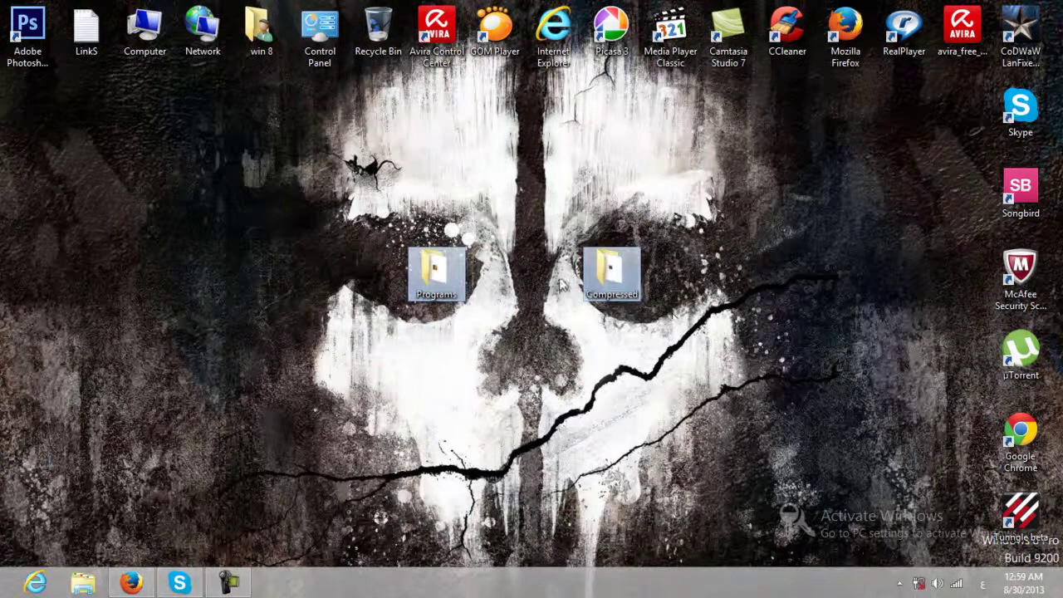
{"action": "left_click_drag", "start_coordinate": [390, 257], "coordinate": [646, 279]}
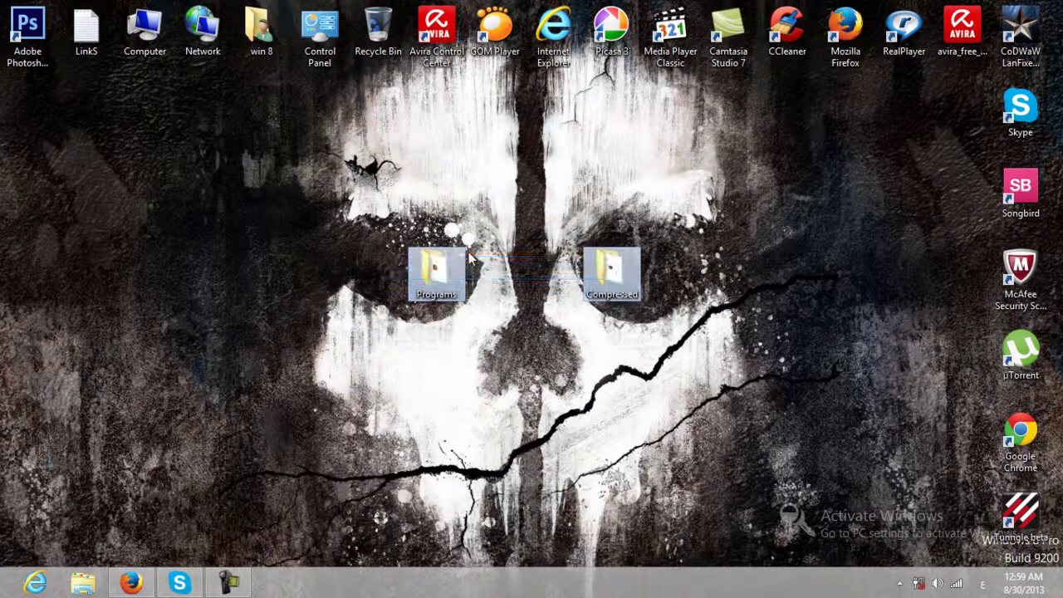
{"action": "right_click", "coordinate": [307, 125]}
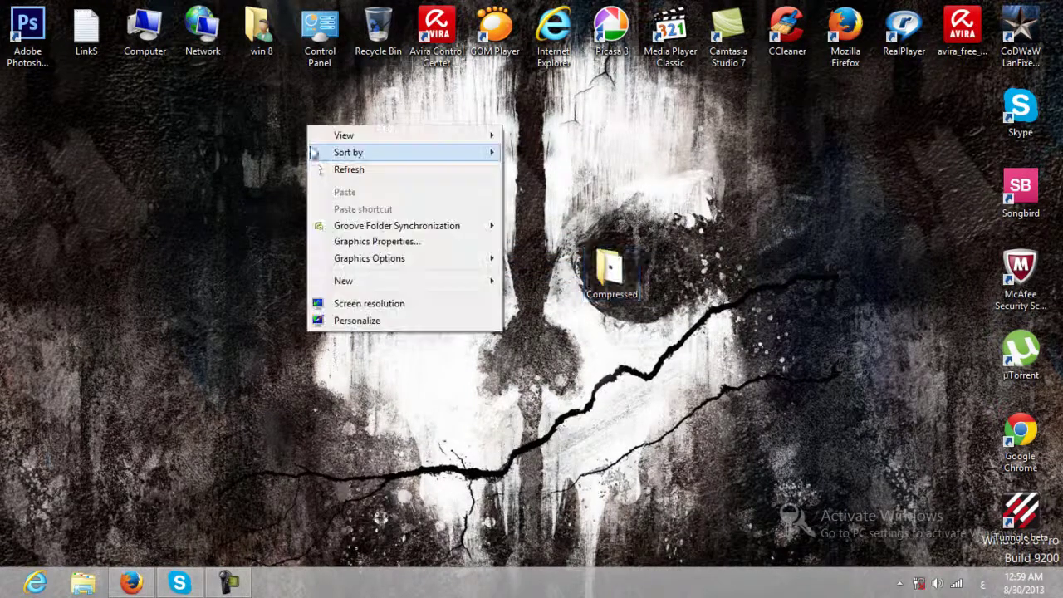
{"action": "left_click", "coordinate": [327, 170]}
{"action": "right_click", "coordinate": [290, 186]}
{"action": "left_click", "coordinate": [310, 211]}
{"action": "left_click_drag", "start_coordinate": [630, 130], "coordinate": [285, 159]}
{"action": "left_click_drag", "start_coordinate": [391, 141], "coordinate": [562, 161]}
{"action": "left_click_drag", "start_coordinate": [530, 111], "coordinate": [519, 265]}
{"action": "right_click", "coordinate": [467, 229]}
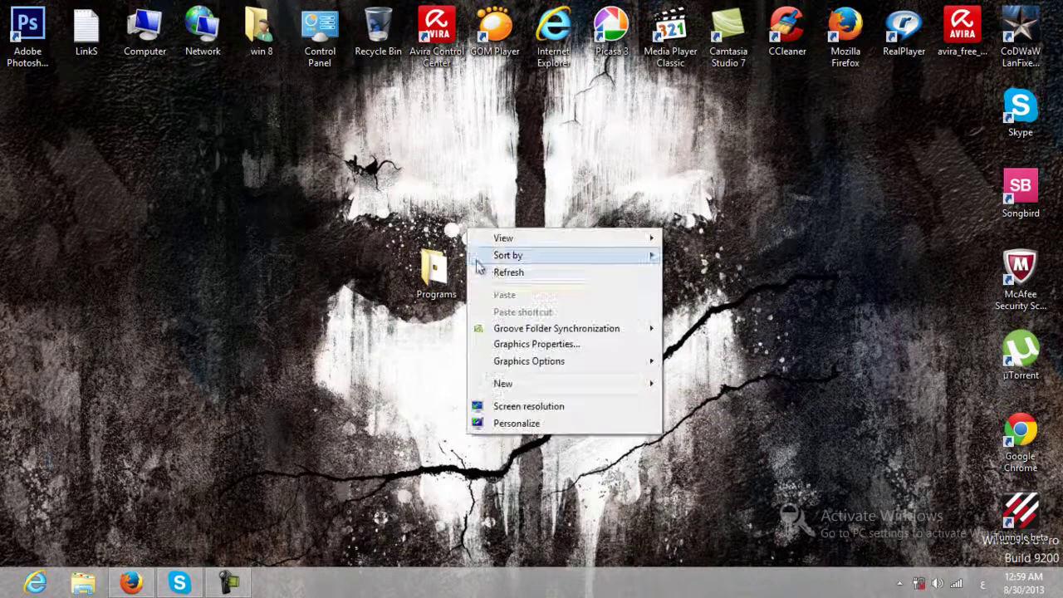
{"action": "left_click", "coordinate": [503, 273]}
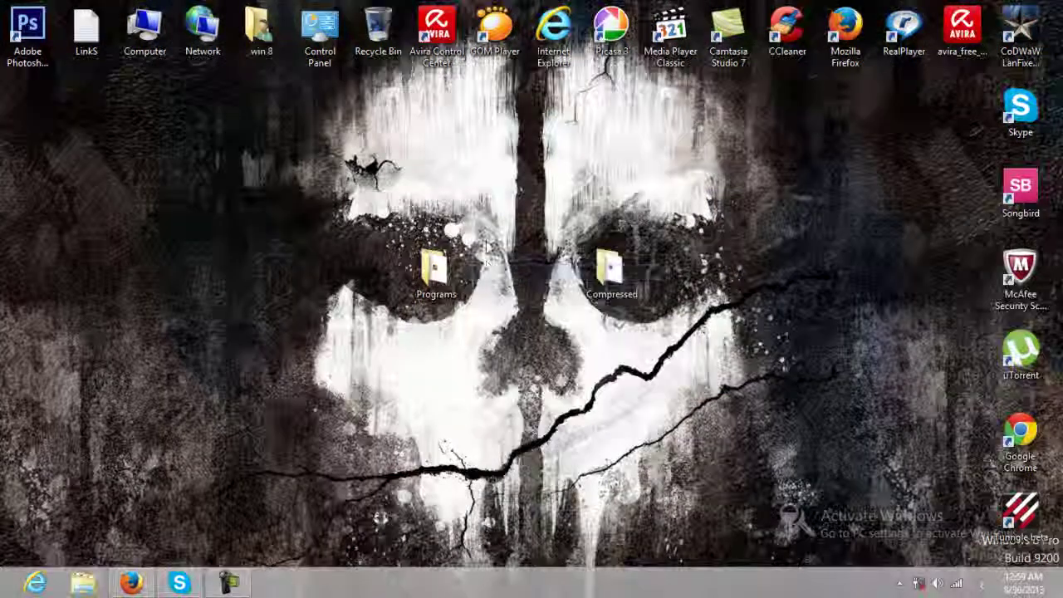